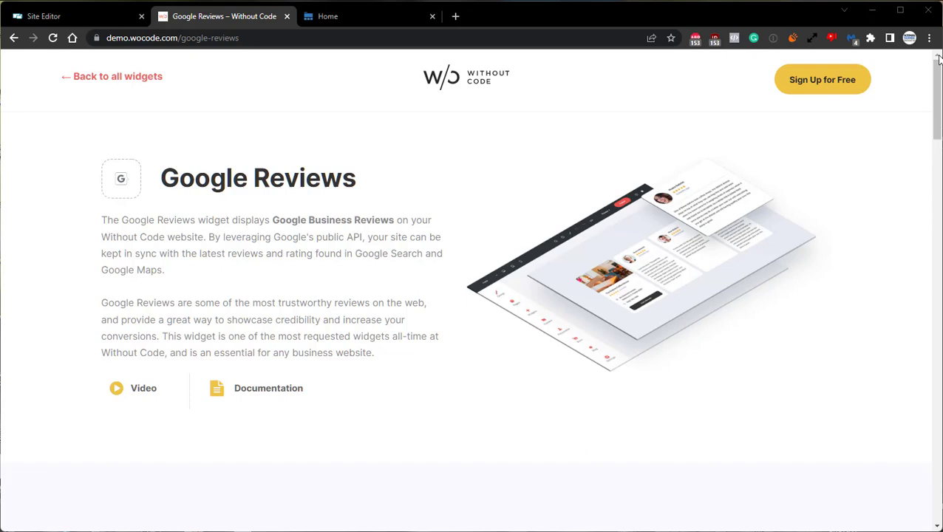
# Scroll to the demo reviews carousel and advance it by three reviews.
pyautogui.scroll(-5, 840, 196)
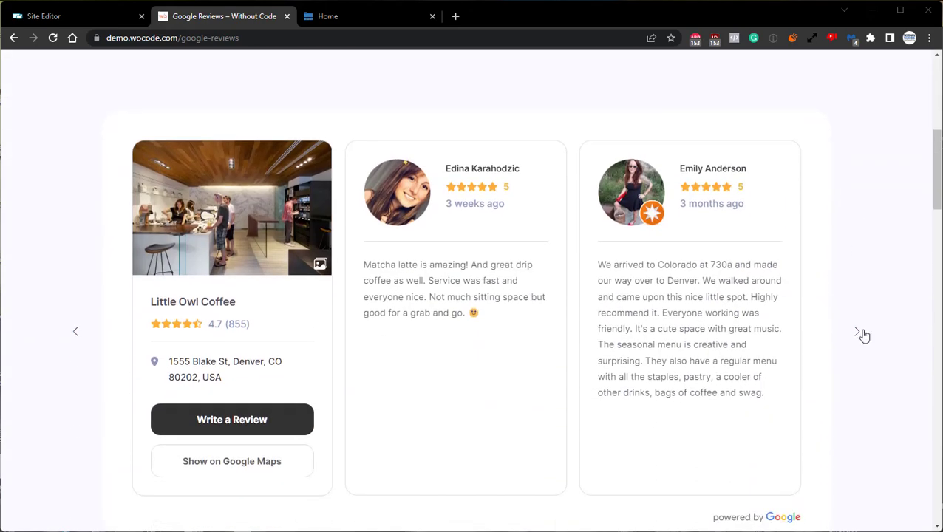
pyautogui.click(858, 332)
pyautogui.click(859, 333)
pyautogui.click(859, 333)
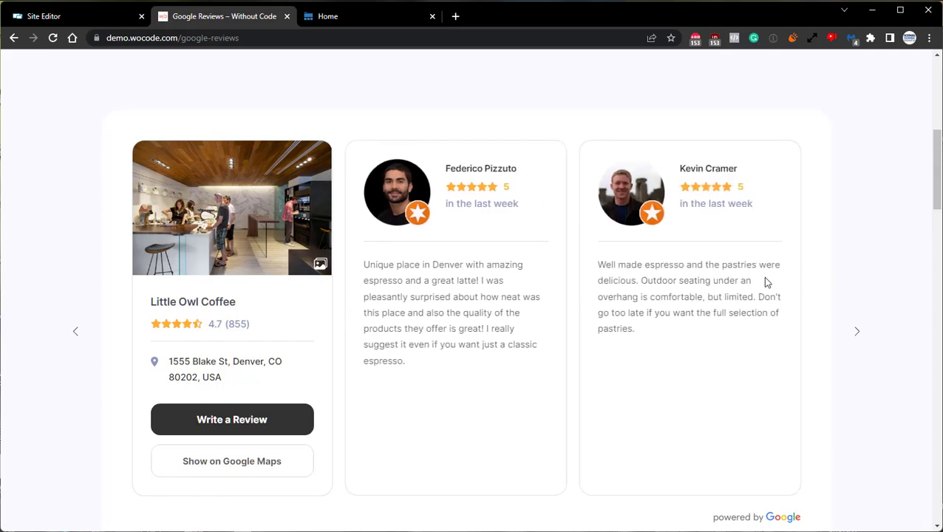
# Enlarge the business photo, view the next photo, close it, then scroll to Other Layouts.
pyautogui.click(181, 237)
pyautogui.click(912, 281)
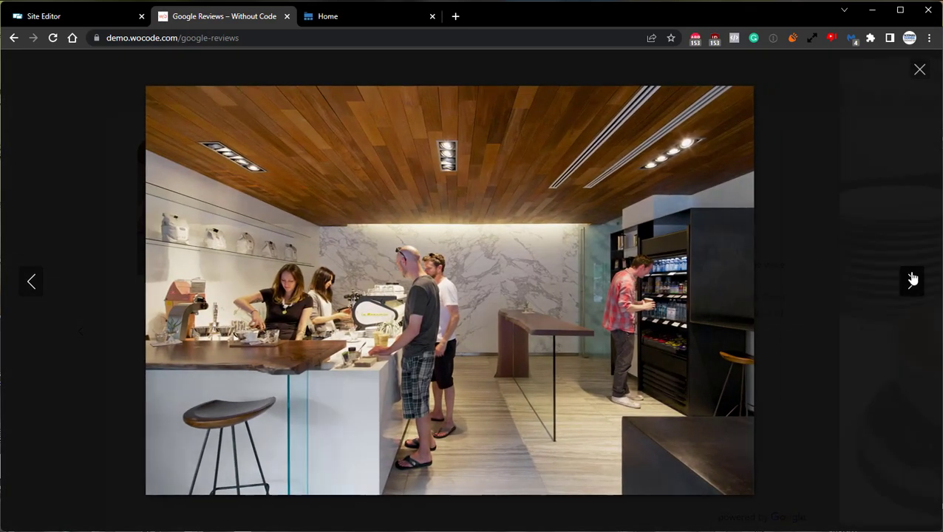
pyautogui.click(919, 71)
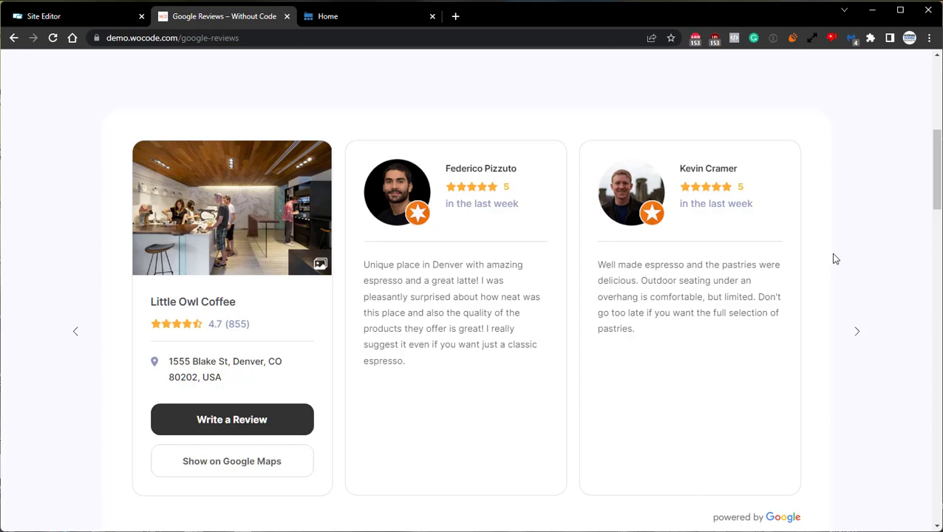
pyautogui.scroll(-9, 835, 259)
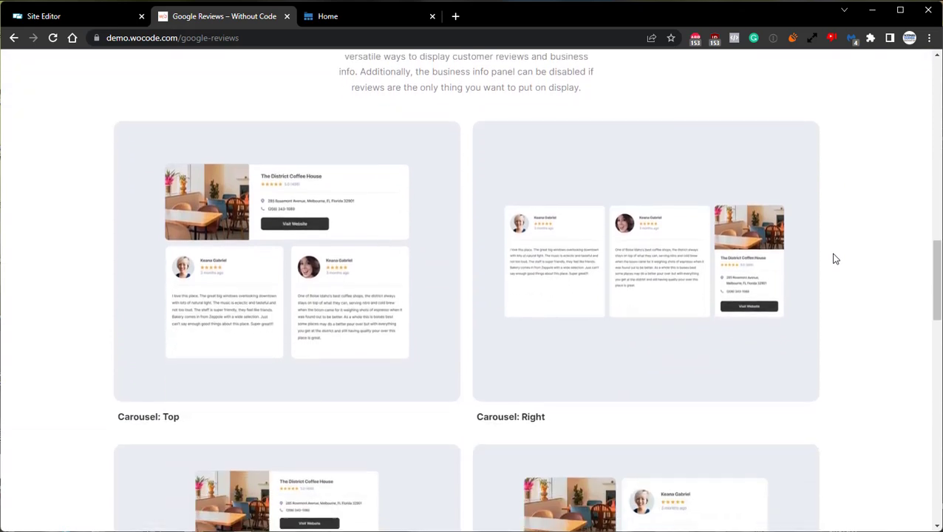
pyautogui.scroll(-1, 836, 259)
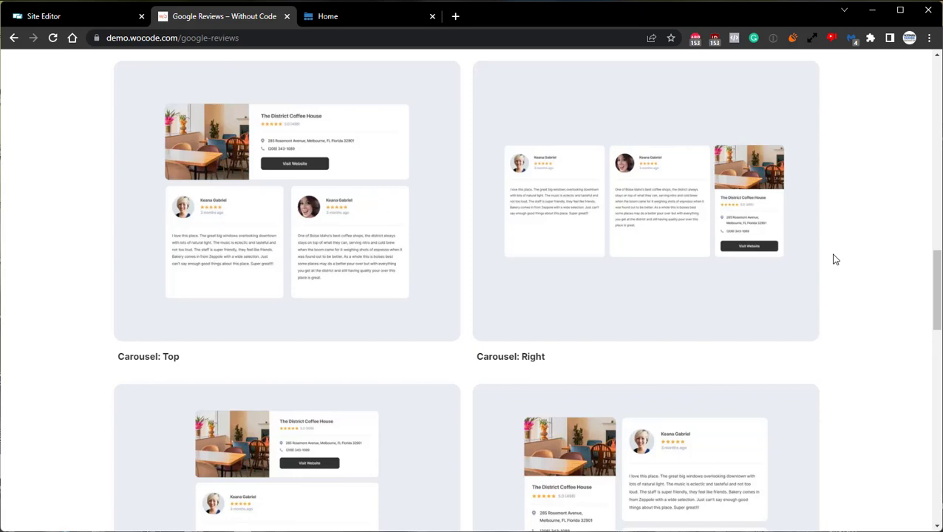
# Return to the GardenCare editor and scroll down to the three-quote testimonials row.
pyautogui.click(72, 14)
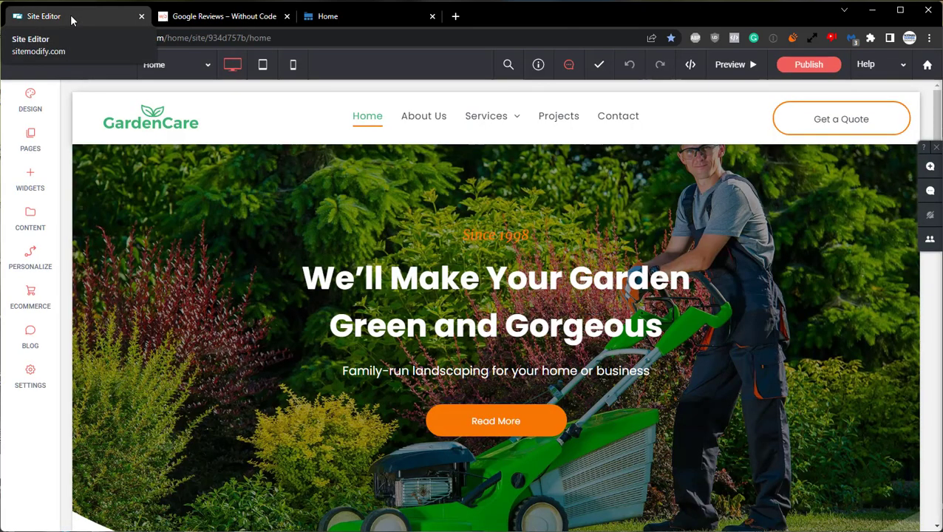
pyautogui.scroll(-8, 531, 372)
pyautogui.scroll(-10, 530, 375)
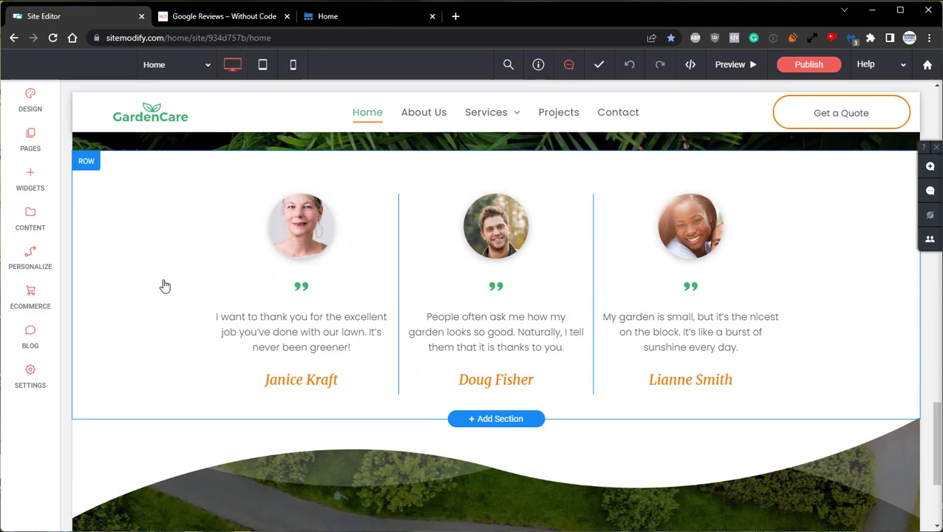
# Open the published GardenCare Home page and scroll through its orange Google Reviews carousel.
pyautogui.click(338, 20)
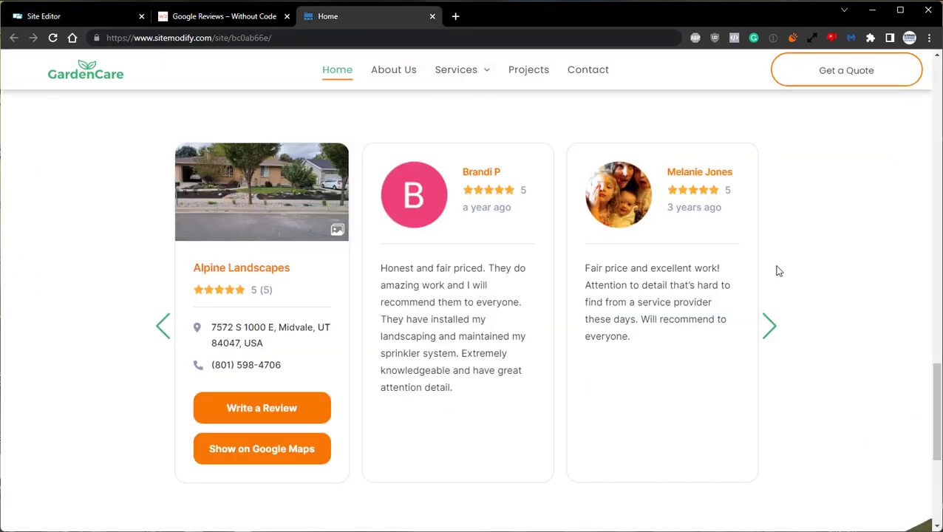
pyautogui.scroll(2, 792, 276)
pyautogui.scroll(-1, 792, 276)
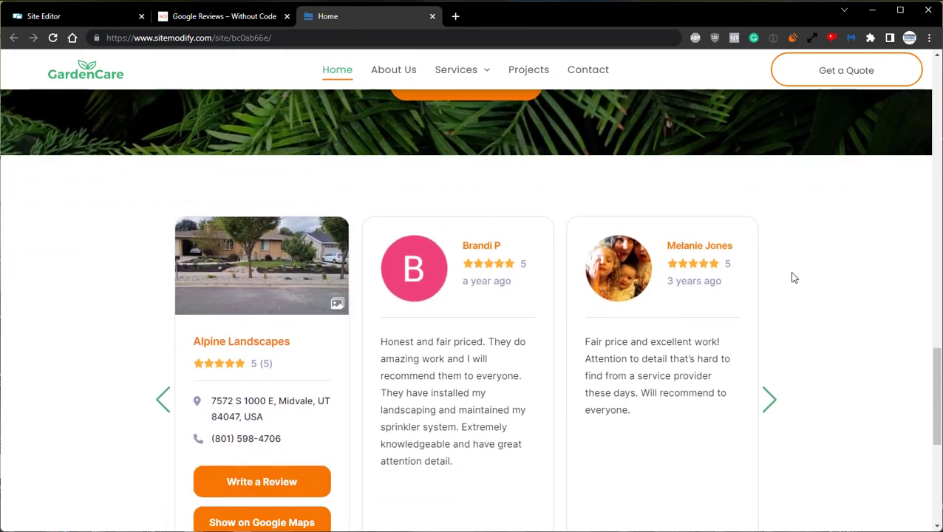
pyautogui.scroll(-1, 795, 280)
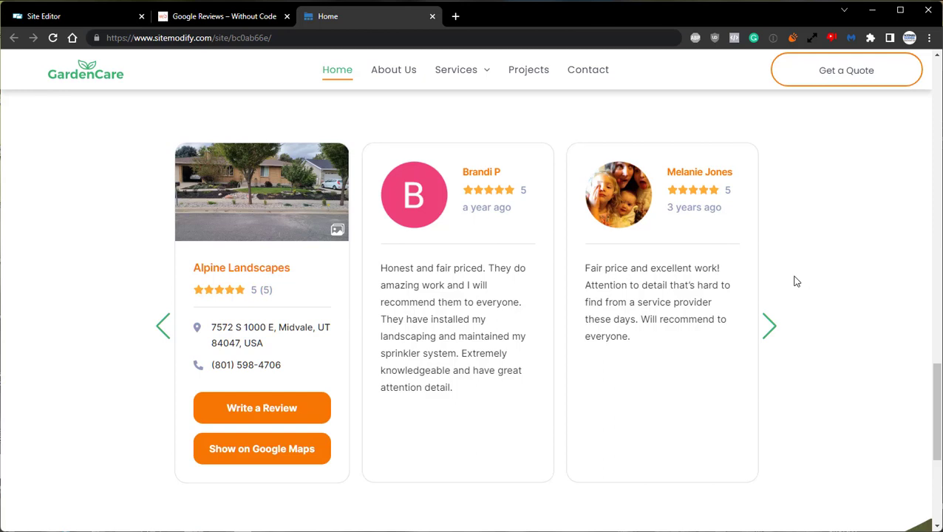
# Back in the editor, delete the three-quote testimonials row.
pyautogui.click(73, 16)
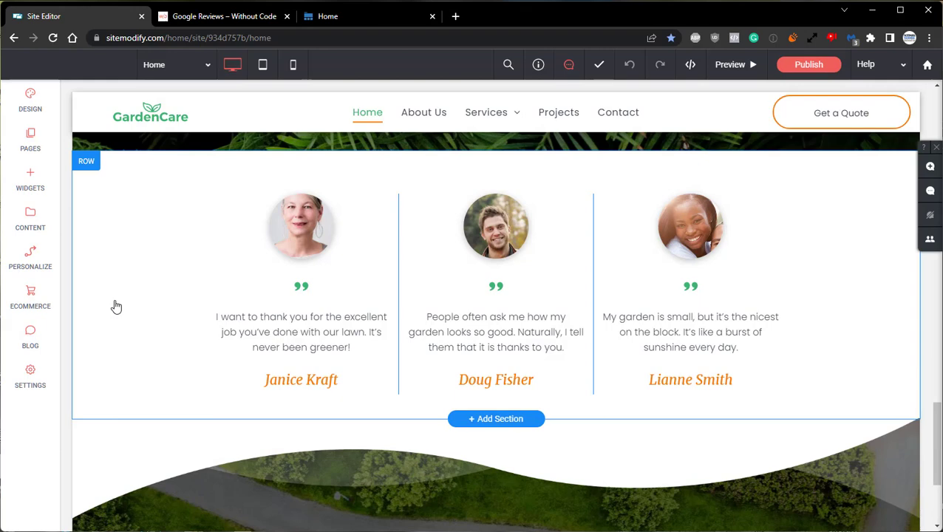
pyautogui.click(84, 164)
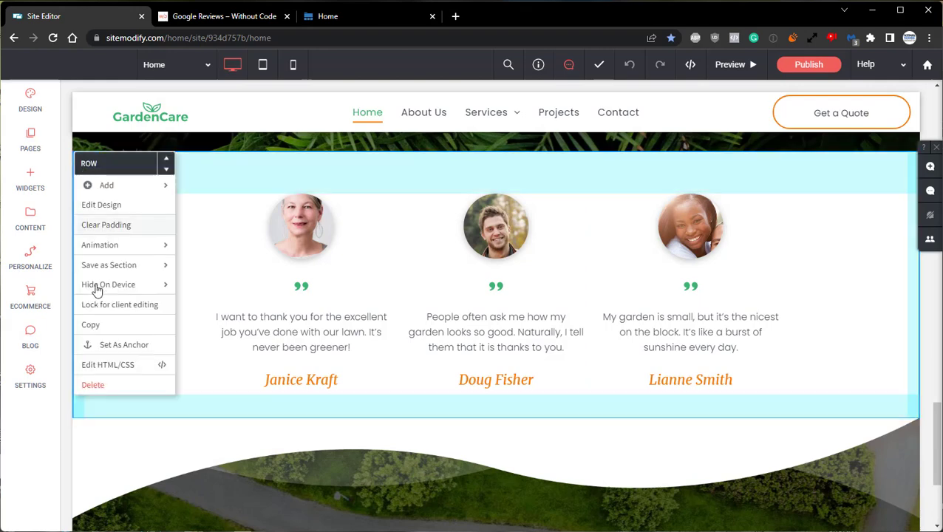
pyautogui.click(98, 386)
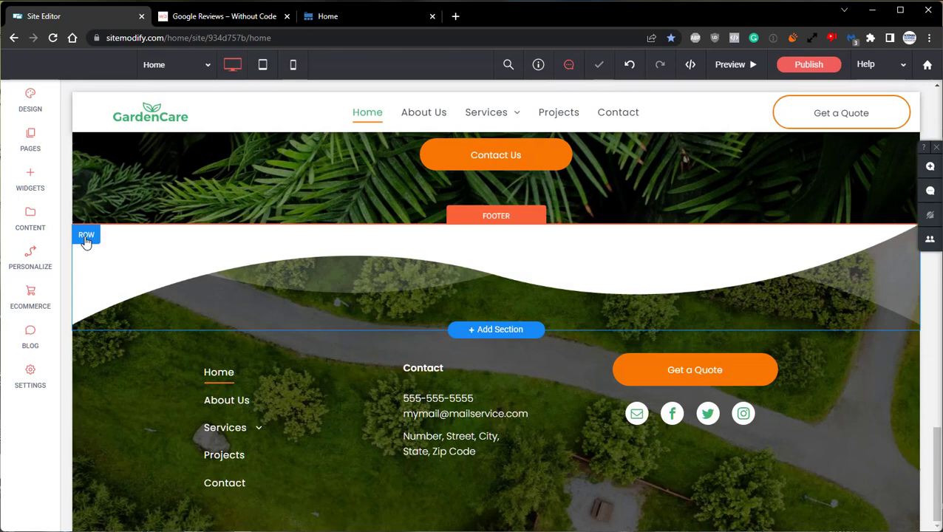
# Insert a new empty row above the footer row and move it up out of the footer.
pyautogui.click(86, 240)
pyautogui.moveTo(131, 265)
pyautogui.click(194, 261)
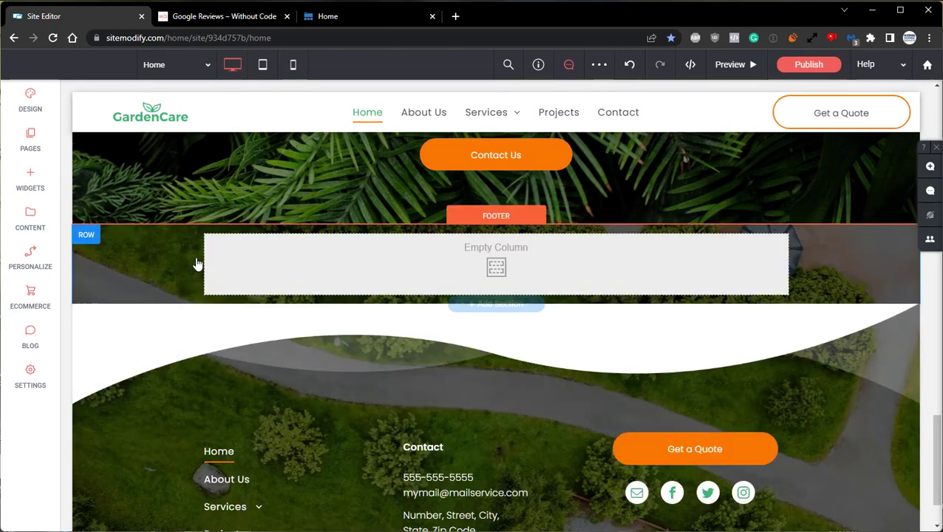
pyautogui.click(87, 236)
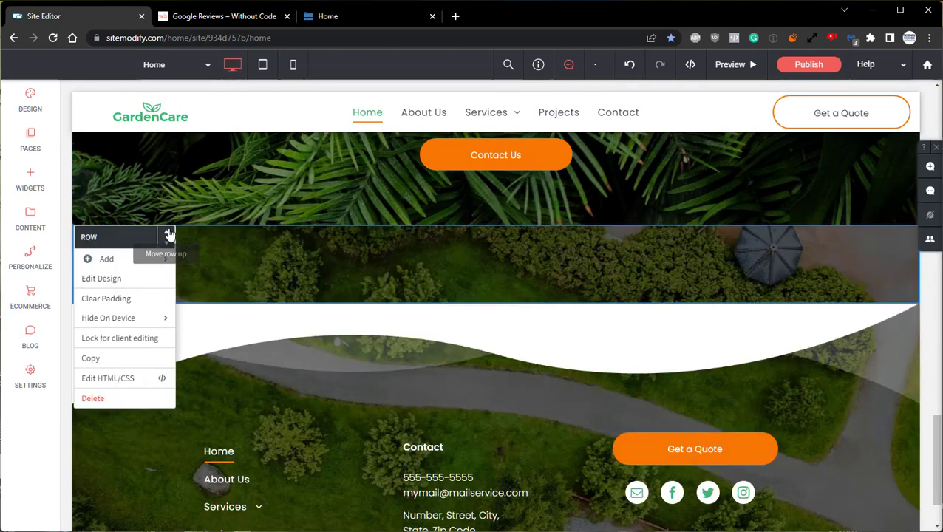
pyautogui.click(168, 233)
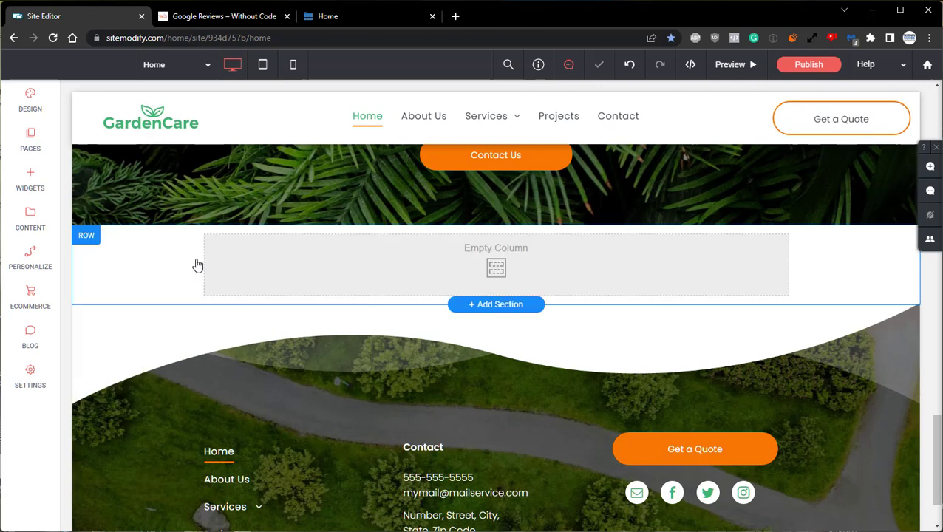
# Change the empty row's top padding from 15px to 100px under Edit Design > Spacing.
pyautogui.click(89, 239)
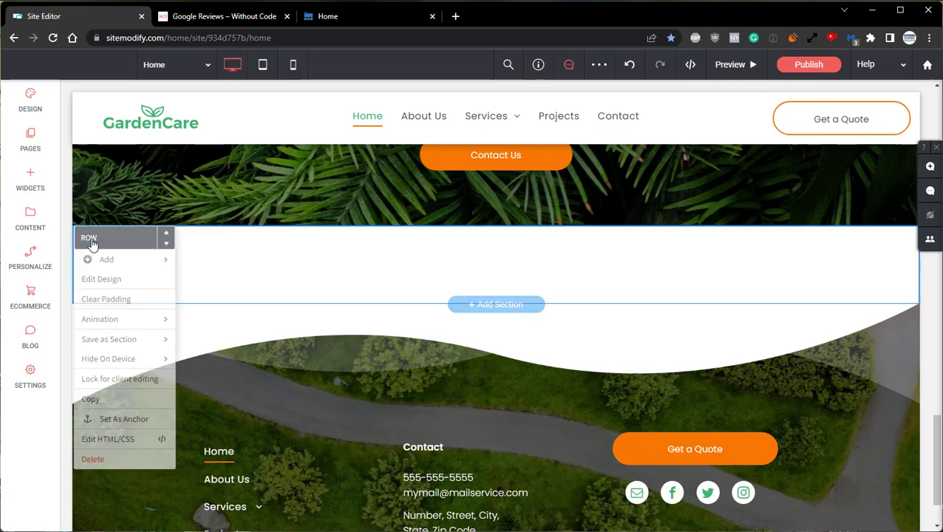
pyautogui.click(94, 279)
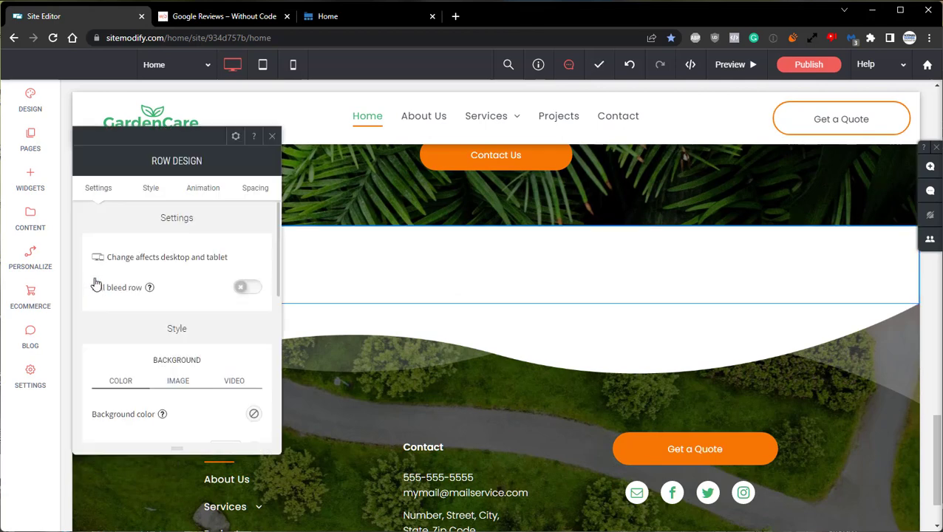
pyautogui.click(252, 195)
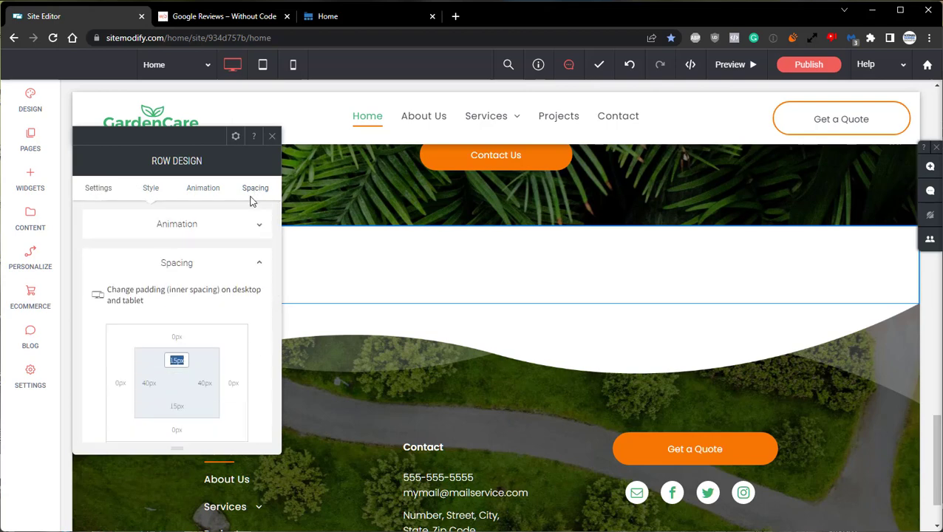
pyautogui.press('BackSpace')
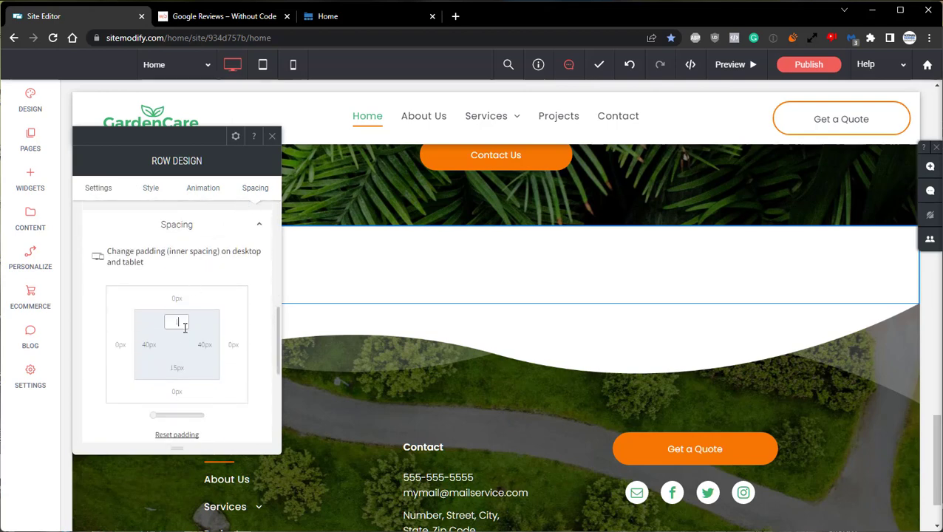
pyautogui.write('100')
pyautogui.press('Return')
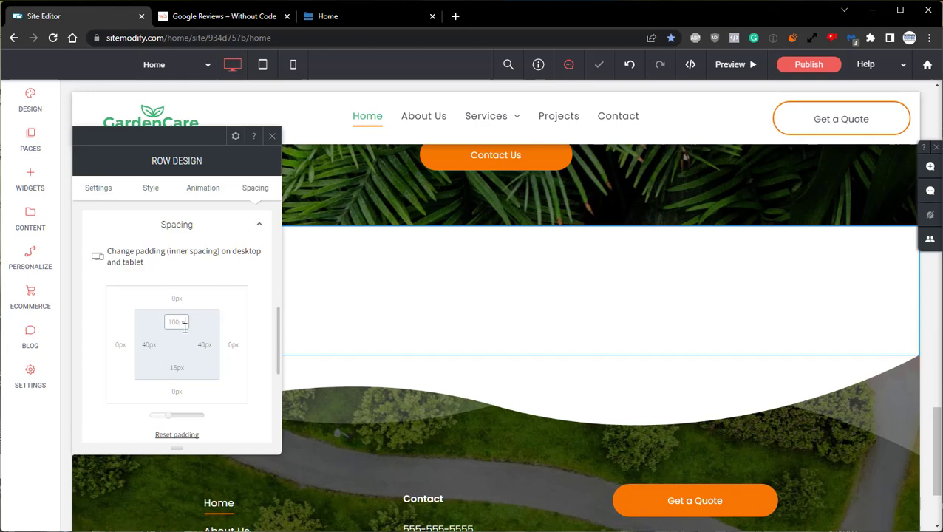
pyautogui.click(272, 138)
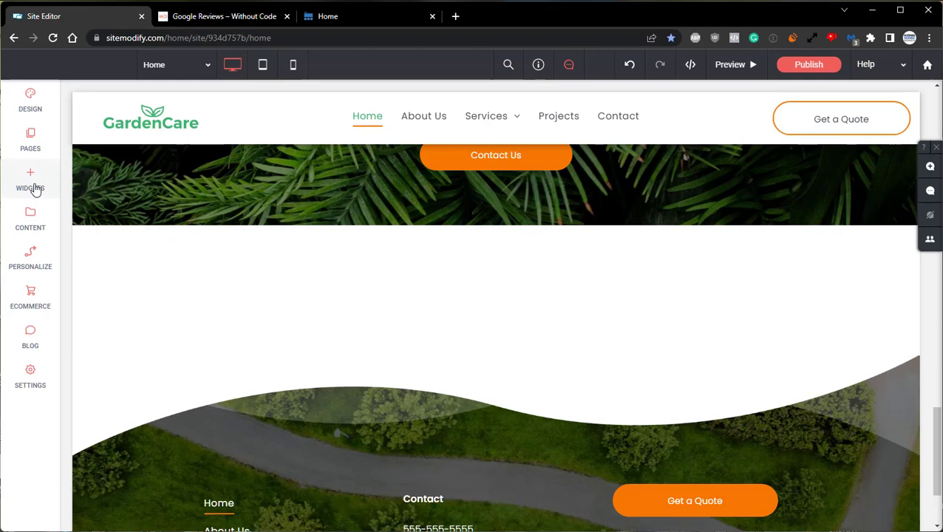
# Drag the Google Reviews widget from the Widgets list into a new row above the footer.
pyautogui.click(32, 187)
pyautogui.moveTo(138, 206); pyautogui.dragTo(491, 326)
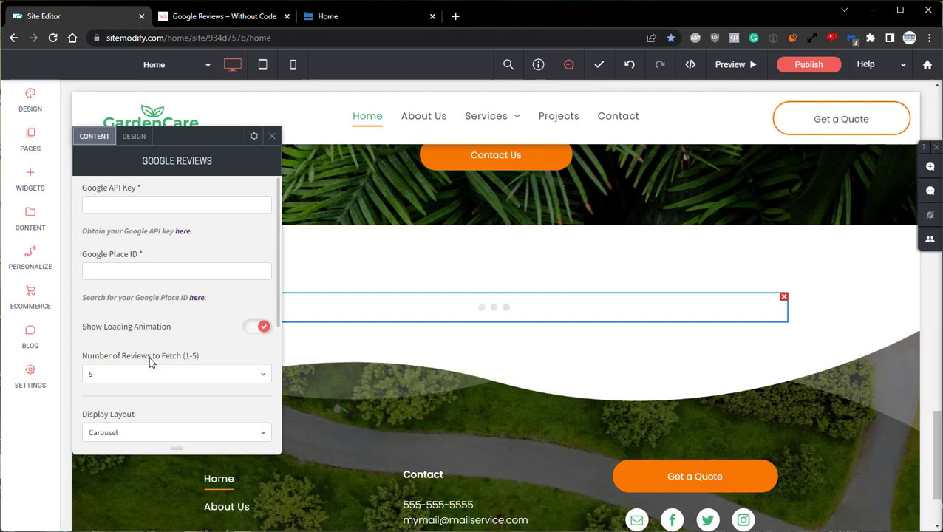
# In Carousel Settings, set slides per page to 2/2/1 and turn on Loop Reviews.
pyautogui.scroll(-5, 149, 356)
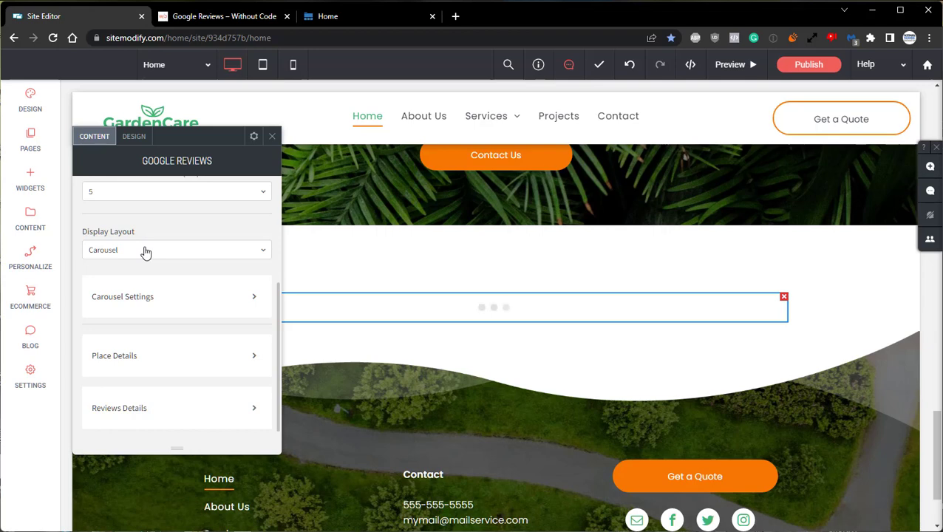
pyautogui.click(143, 309)
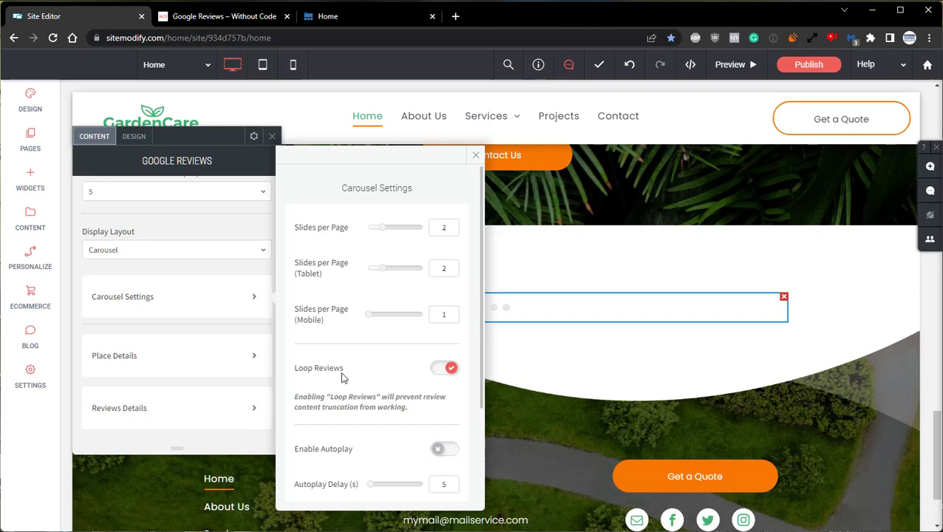
# Review Place Details toggles: stars, rating score, total count and the 'Write a Review' button.
pyautogui.click(166, 310)
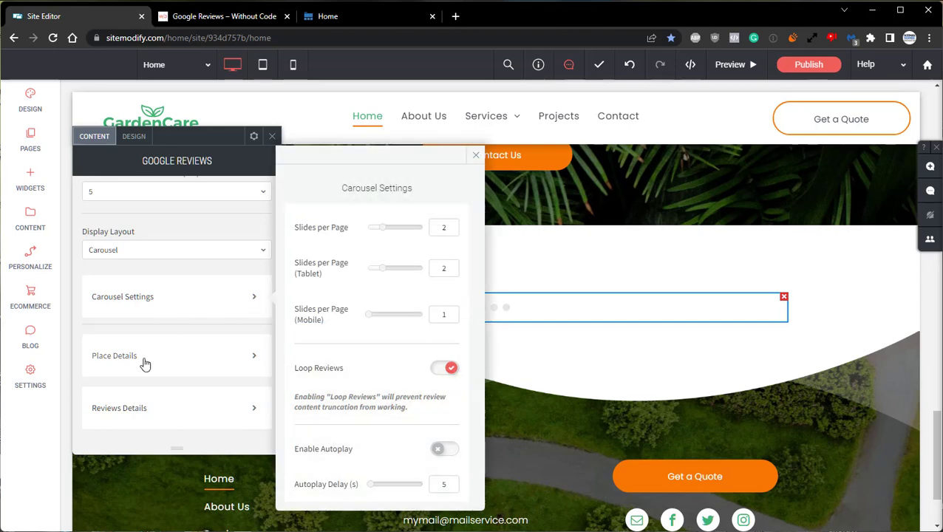
pyautogui.click(145, 363)
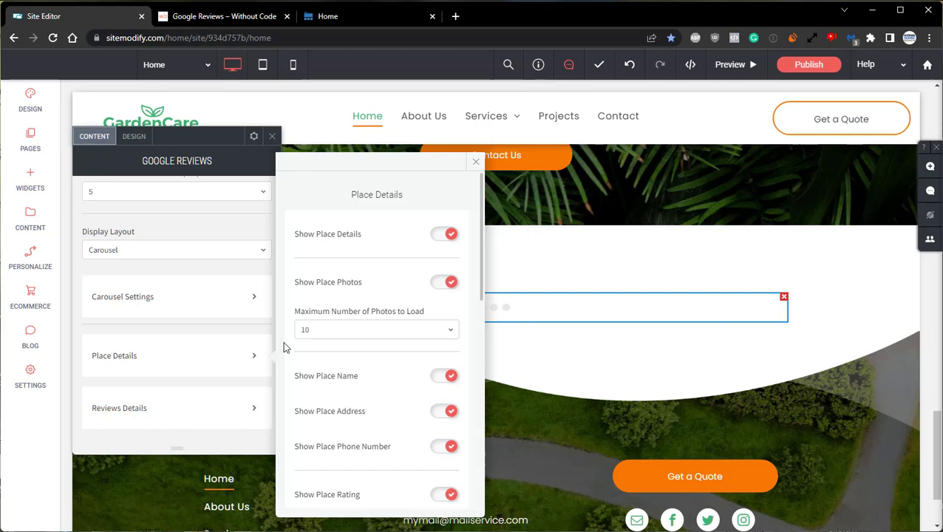
pyautogui.scroll(-5, 414, 351)
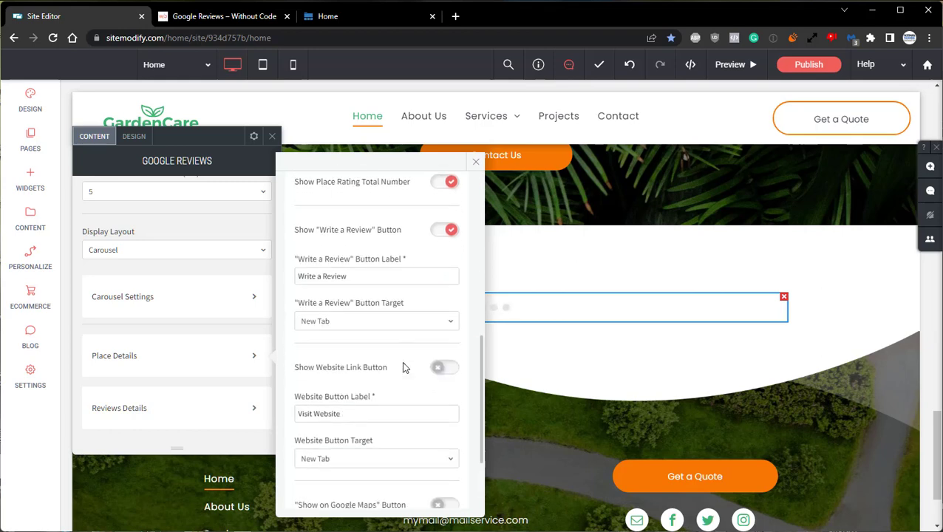
pyautogui.scroll(-4, 392, 363)
pyautogui.scroll(1, 387, 361)
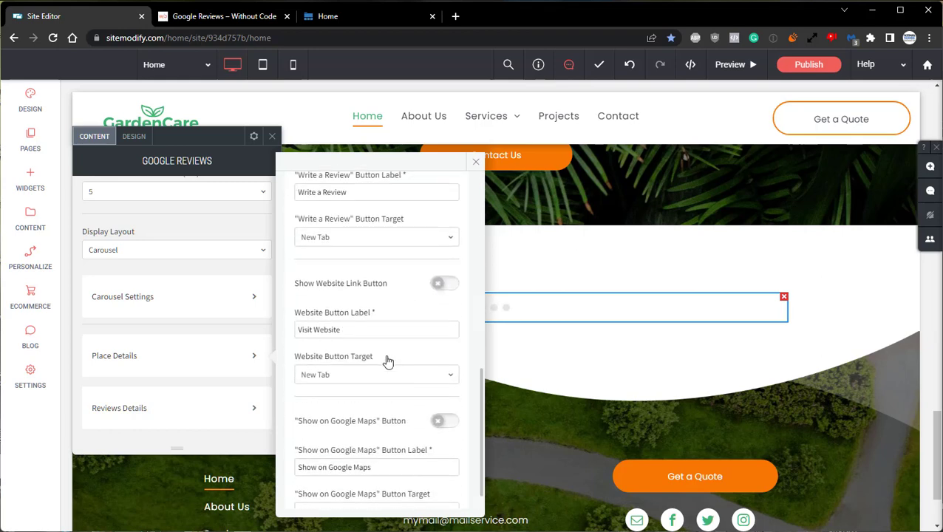
pyautogui.scroll(4, 387, 362)
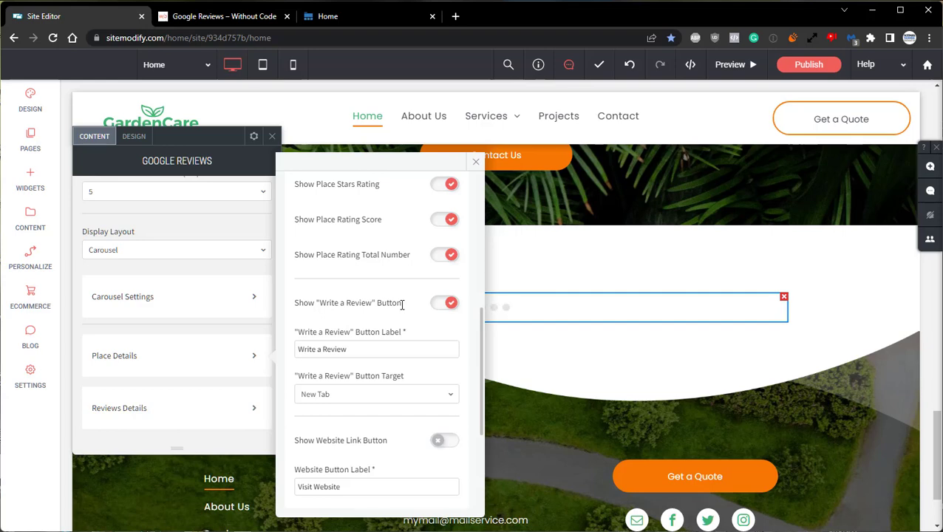
# Show Reviews Details: truncation off, 80-character limit, Read More/Read Less labels.
pyautogui.click(171, 369)
pyautogui.click(168, 412)
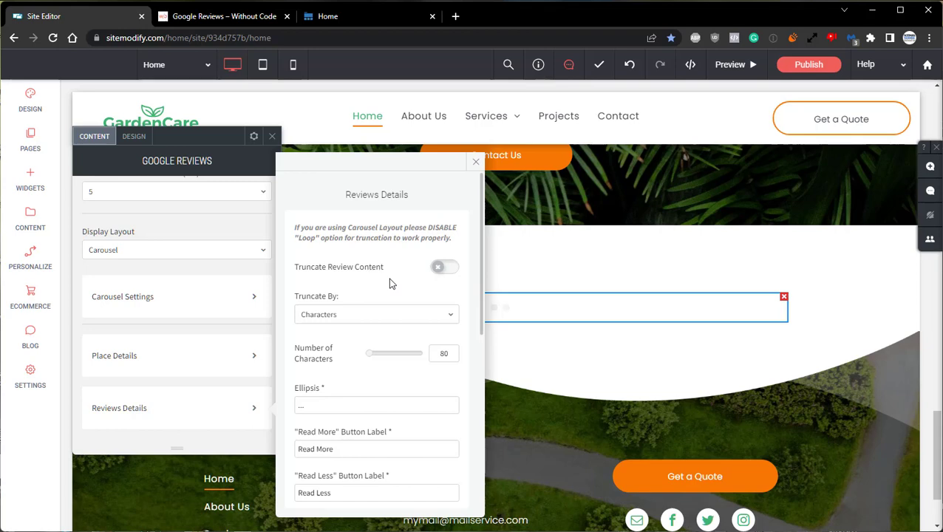
# Close Reviews Details and paste the Google API key into the Google API Key field.
pyautogui.click(186, 422)
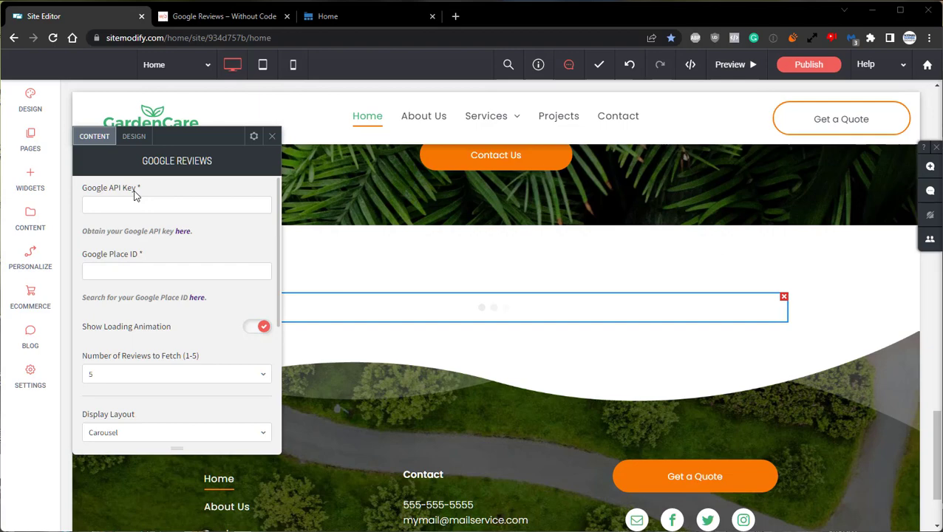
pyautogui.click(122, 205)
pyautogui.hotkey('ctrl', 'v')
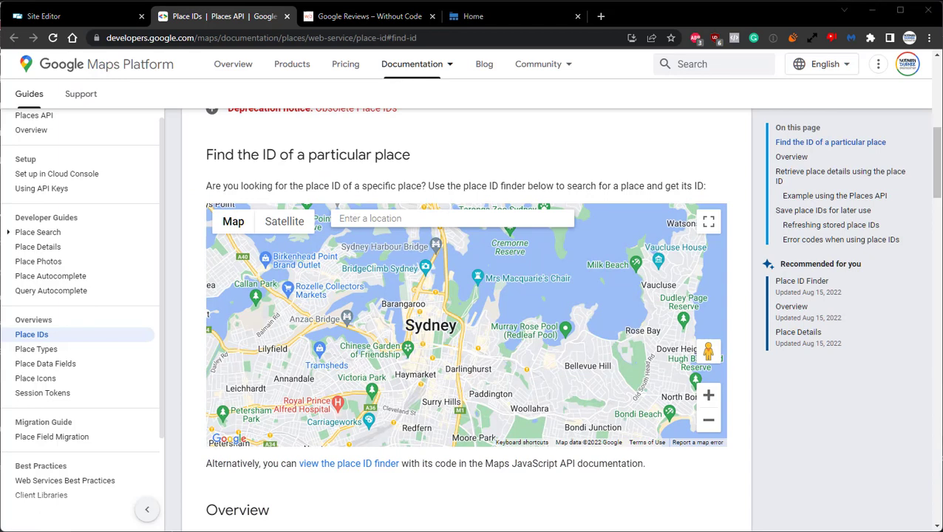
# Search the Place ID finder for Alpine Landscapes, choose the Midvale, UT result and copy its Place ID.
pyautogui.click(427, 219)
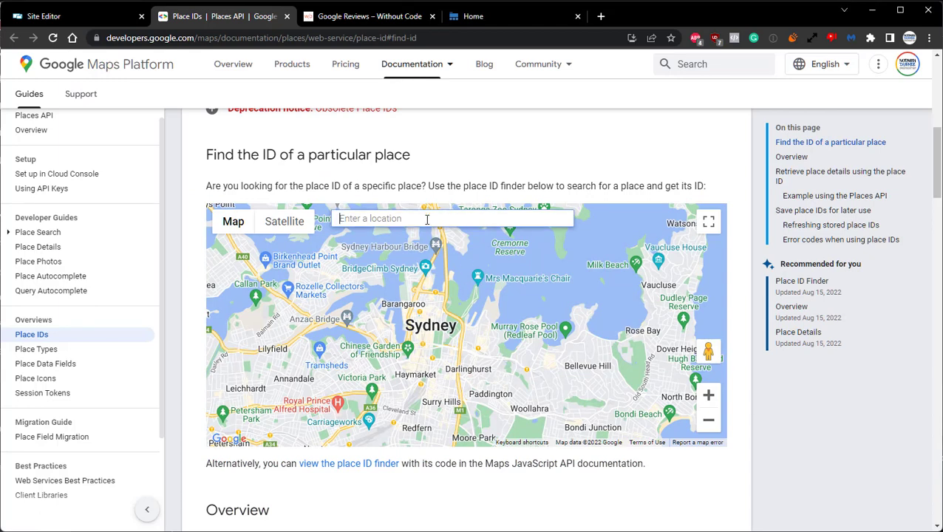
pyautogui.write('Alpine Landscapes')
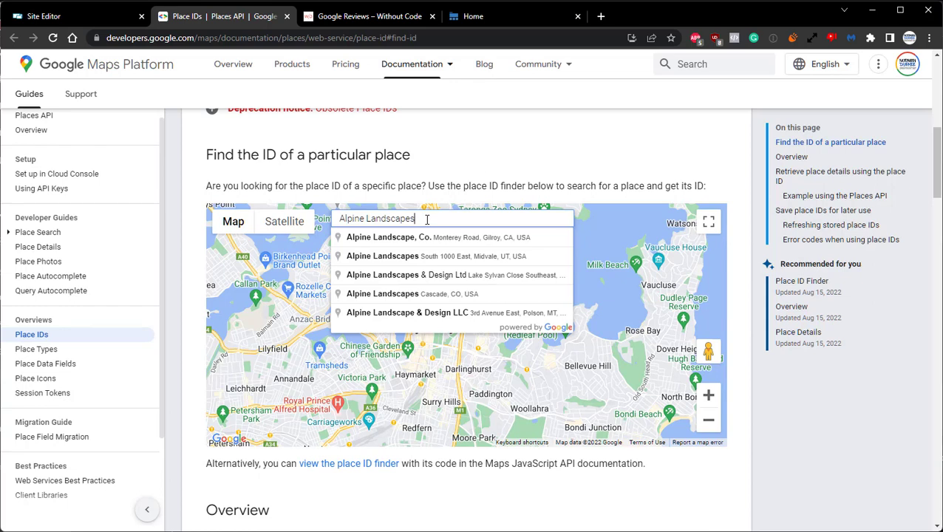
pyautogui.click(427, 258)
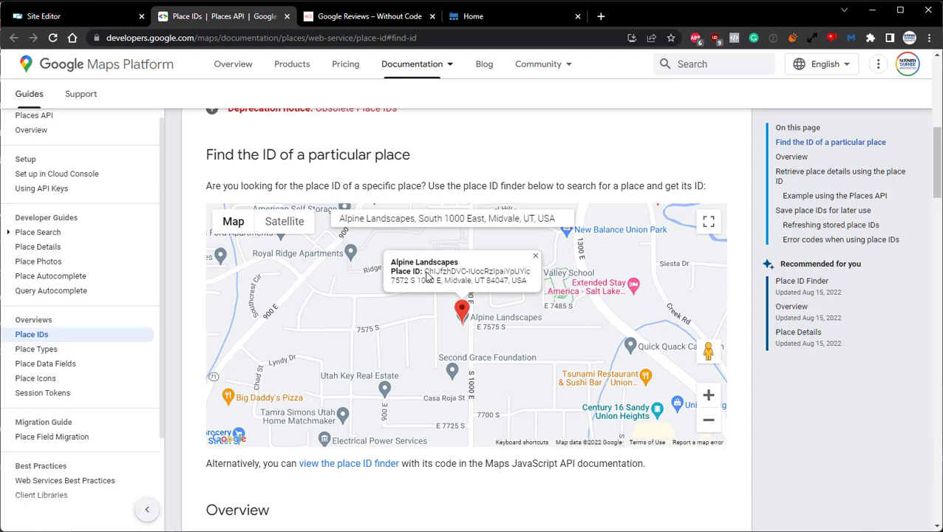
pyautogui.moveTo(426, 273); pyautogui.dragTo(532, 278)
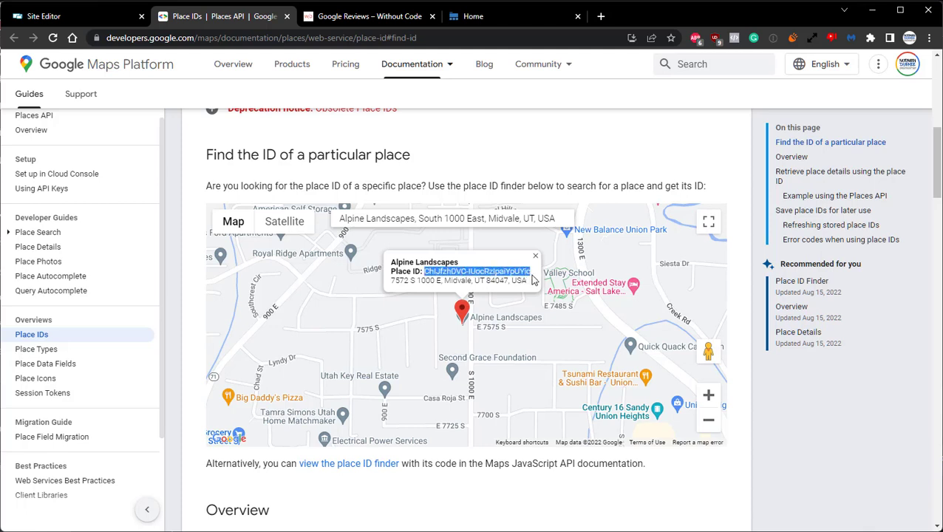
pyautogui.rightClick(516, 271)
pyautogui.click(540, 283)
# Back in the Site Editor, paste the Alpine Landscapes Place ID into the widget's Google Place ID field.
pyautogui.click(94, 11)
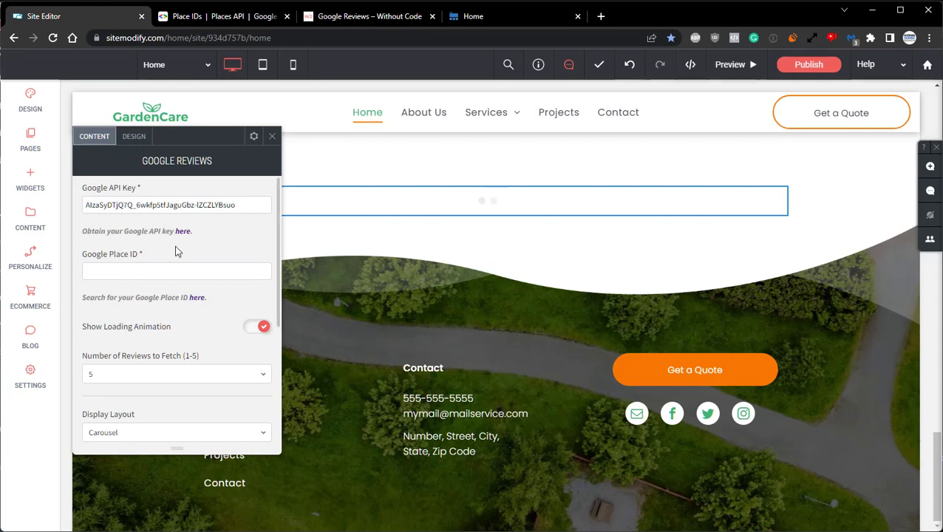
pyautogui.rightClick(160, 270)
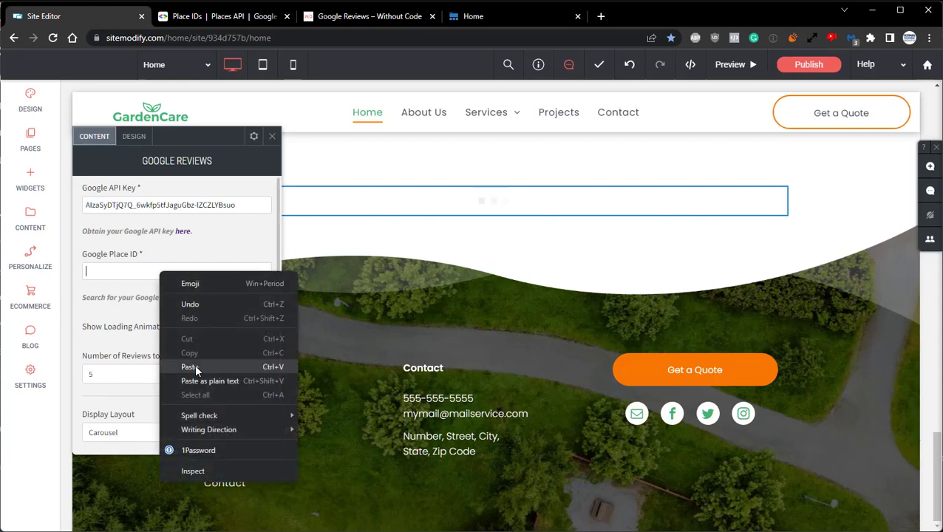
pyautogui.click(194, 367)
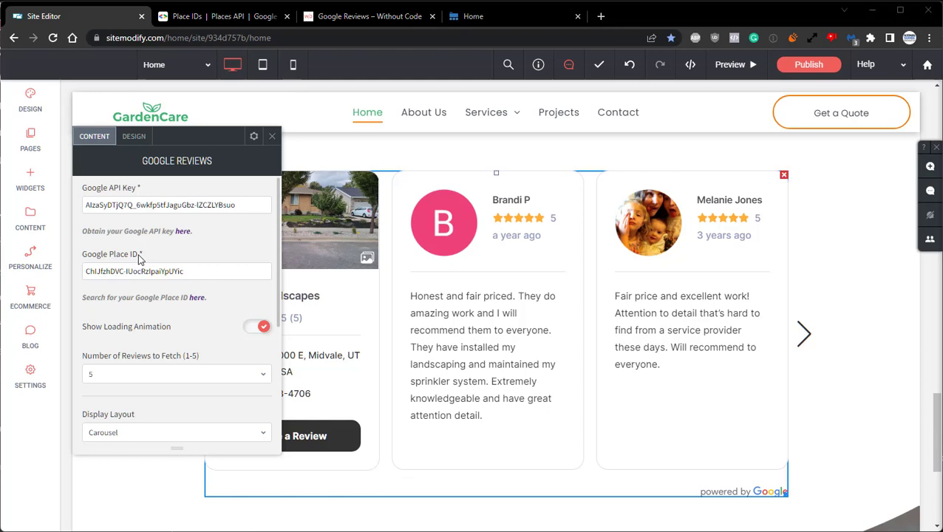
# Switch the Google Reviews panel to its DESIGN tab.
pyautogui.click(141, 138)
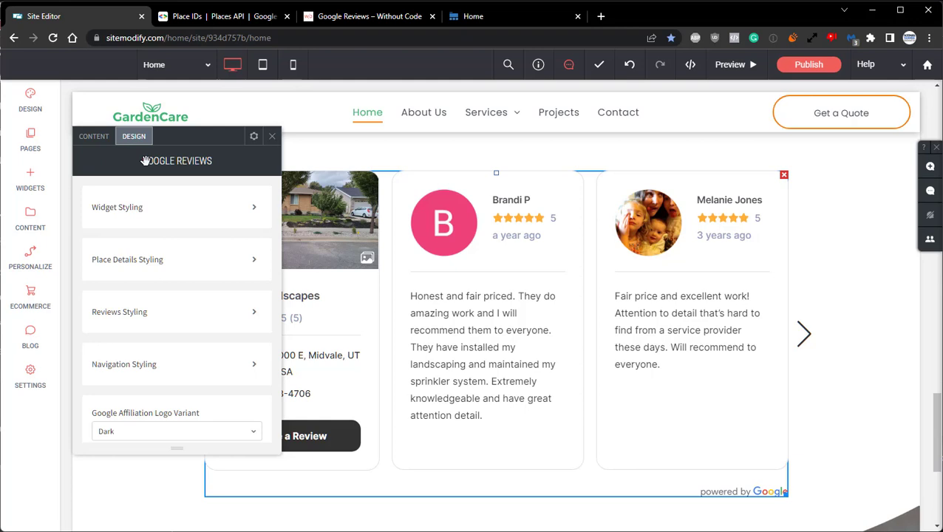
# In Navigation Styling, try the + arrow offset direction, then set it back to -.
pyautogui.click(172, 360)
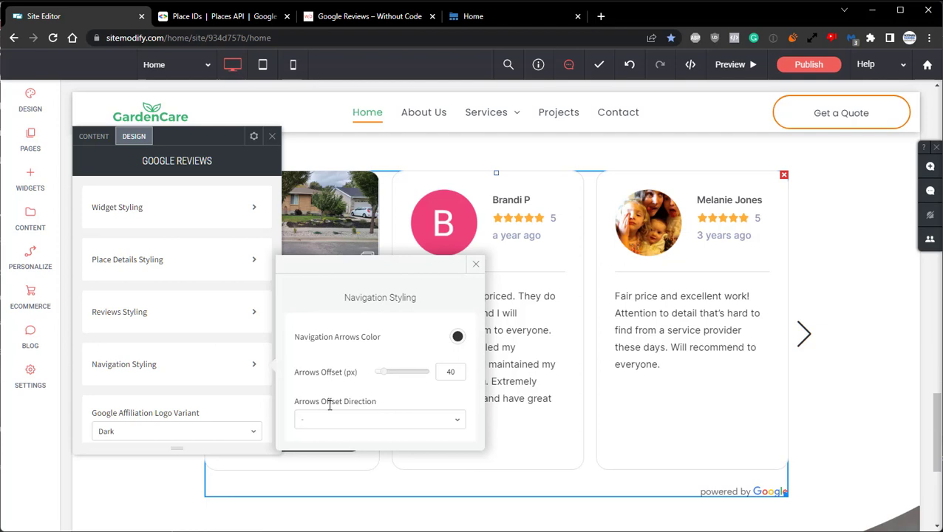
pyautogui.click(331, 420)
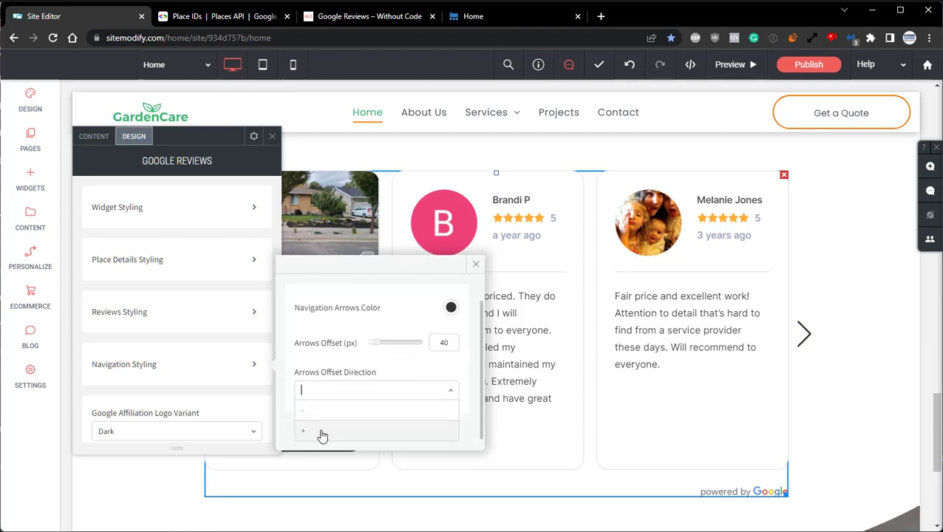
pyautogui.click(325, 434)
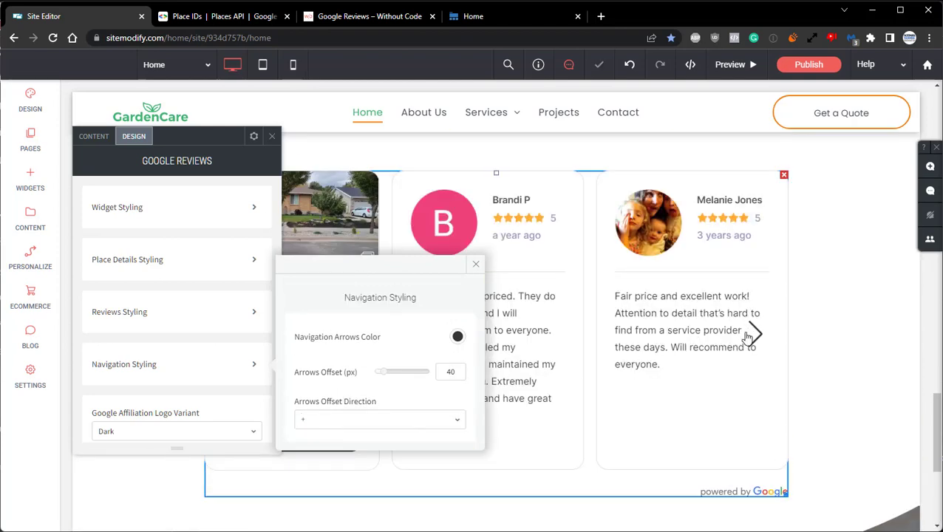
pyautogui.click(326, 426)
pyautogui.click(326, 433)
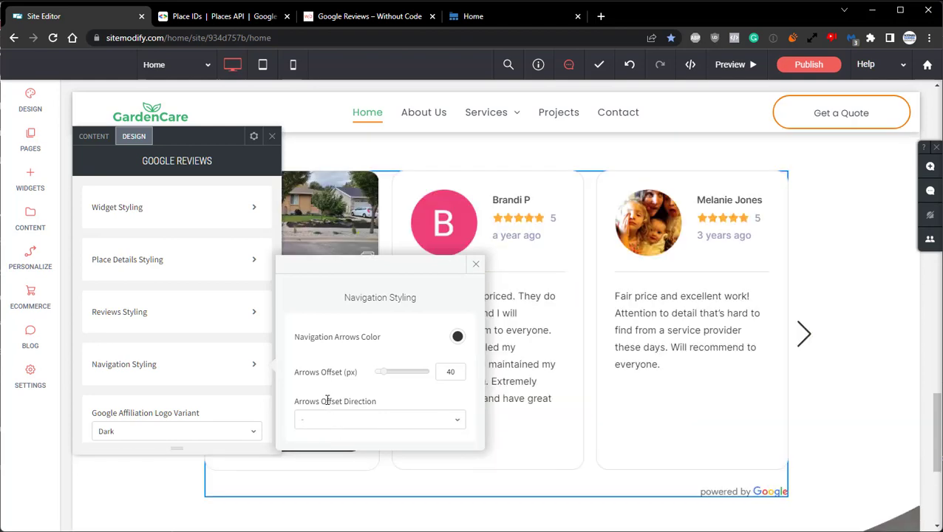
# Try the Light Google Affiliation Logo Variant, then set it back to Dark.
pyautogui.scroll(-2, 199, 361)
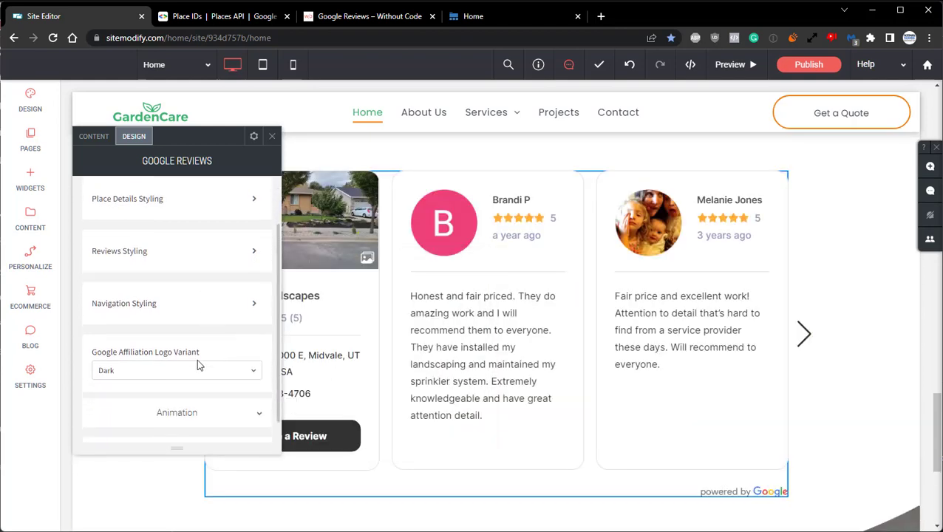
pyautogui.click(147, 377)
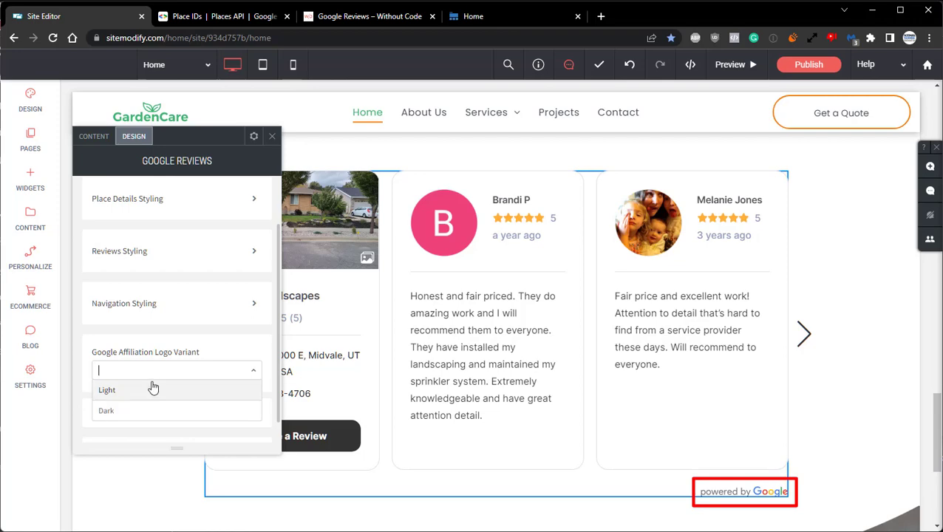
pyautogui.click(151, 390)
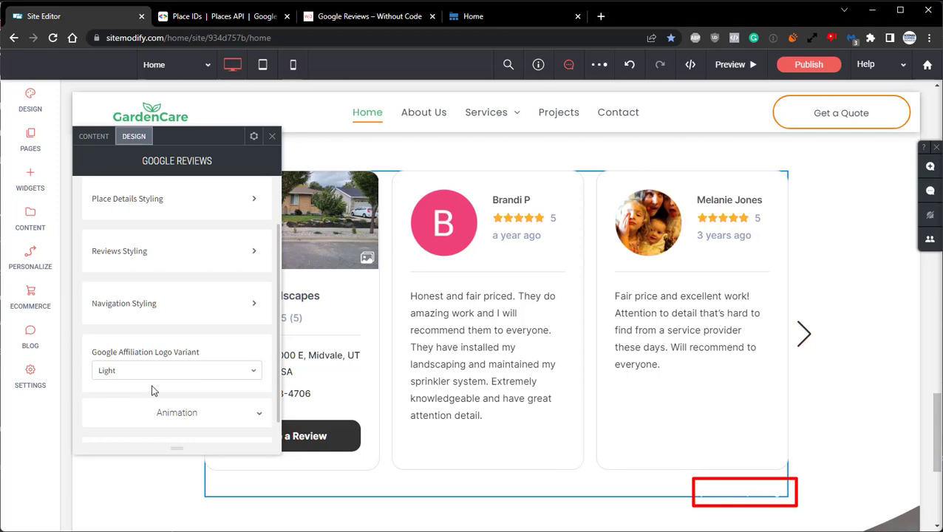
pyautogui.click(155, 372)
pyautogui.click(132, 411)
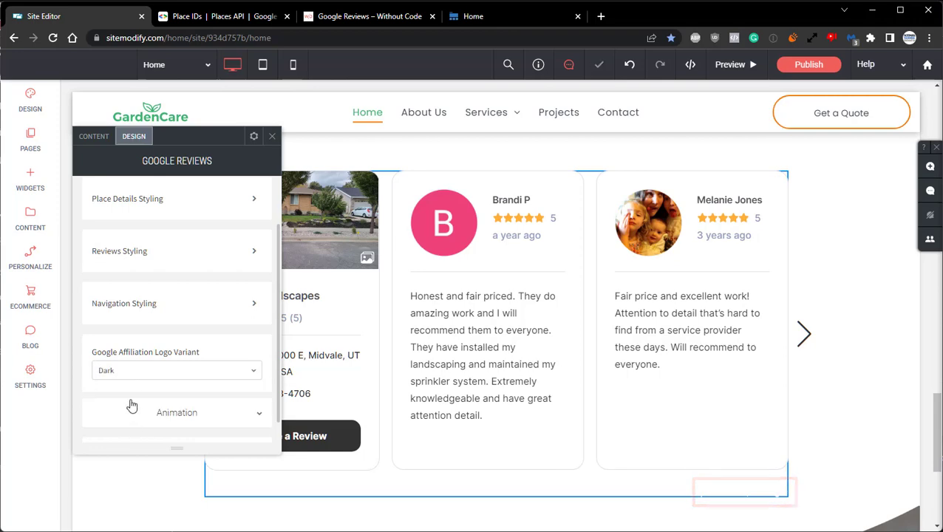
pyautogui.scroll(2, 132, 359)
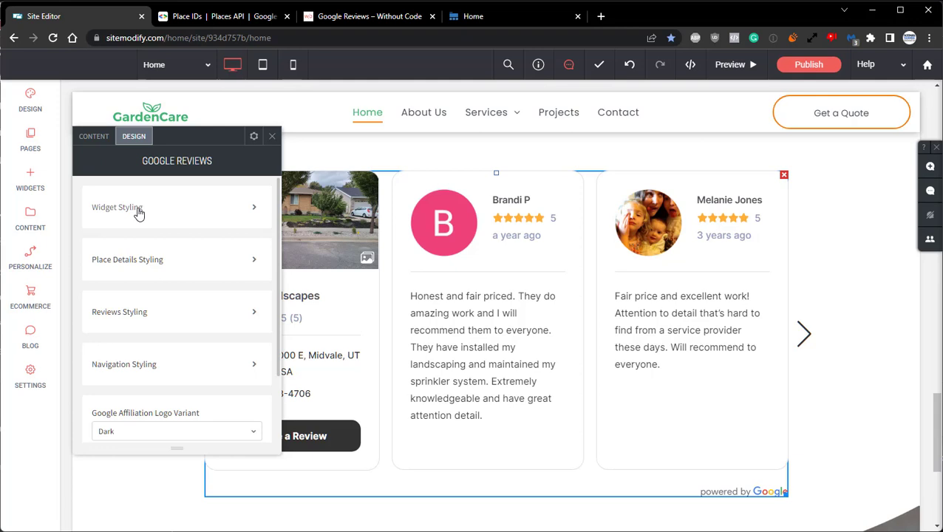
# In Place Details Styling, set the Place Name font color to orange #f57400.
pyautogui.click(158, 264)
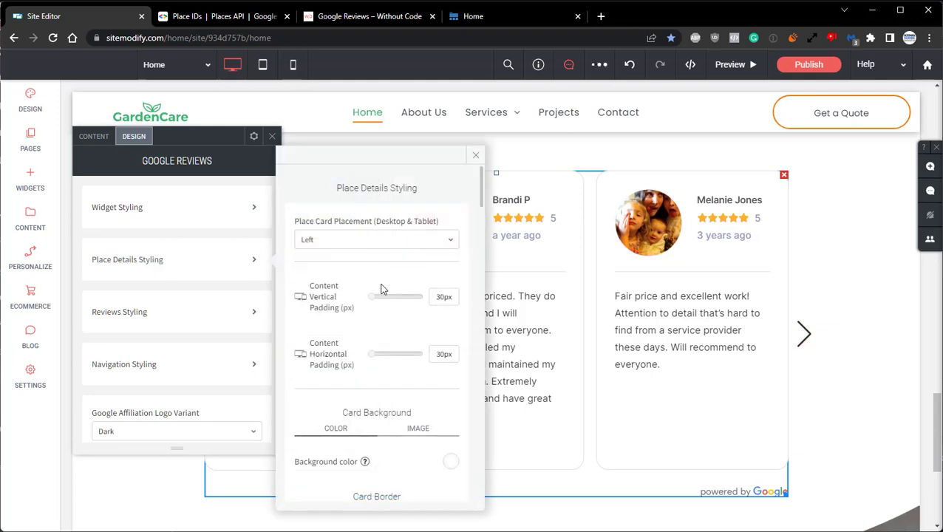
pyautogui.scroll(-5, 381, 290)
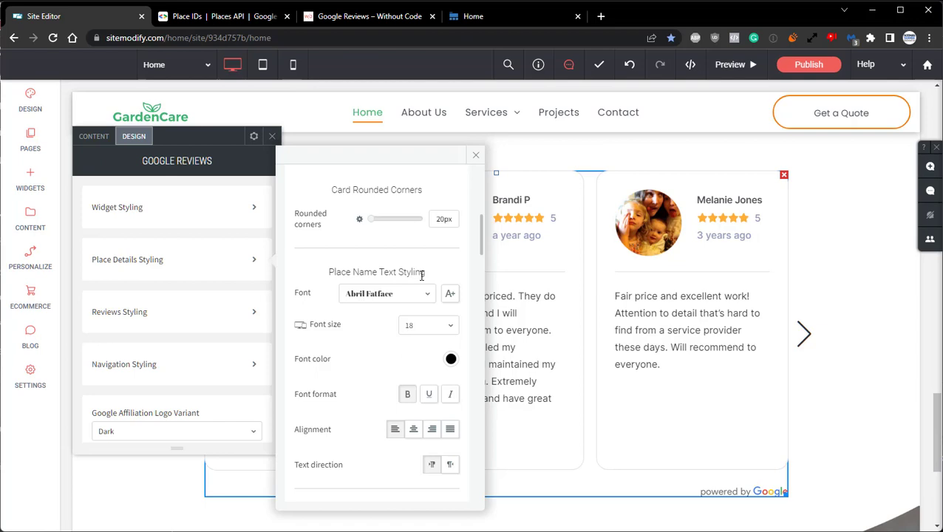
pyautogui.click(451, 359)
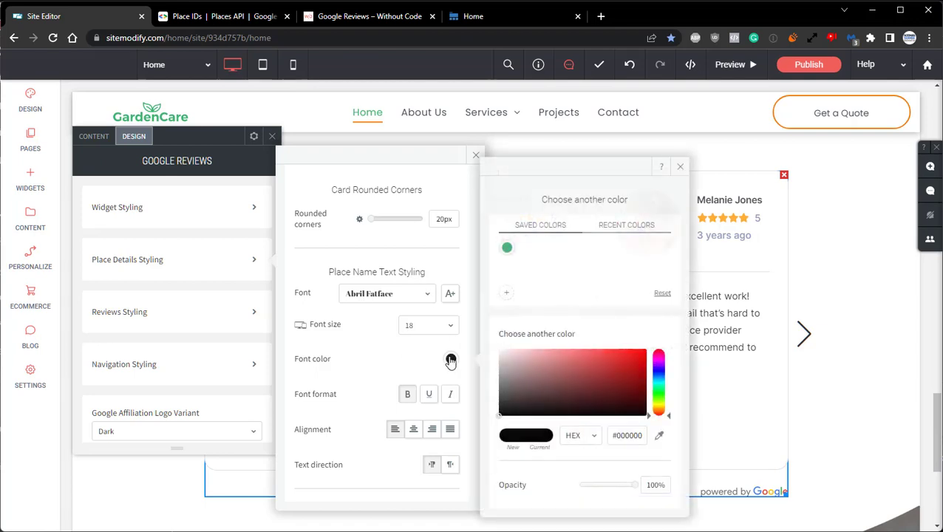
pyautogui.click(623, 227)
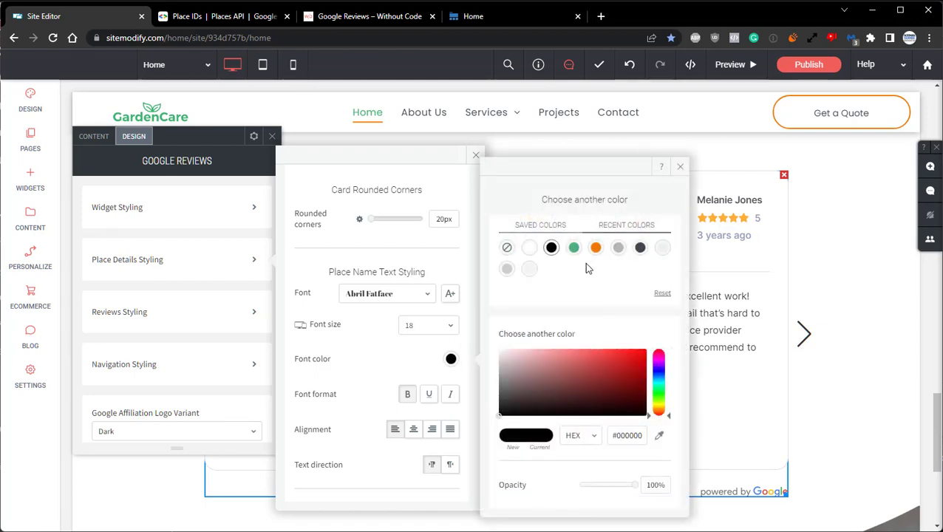
pyautogui.click(598, 248)
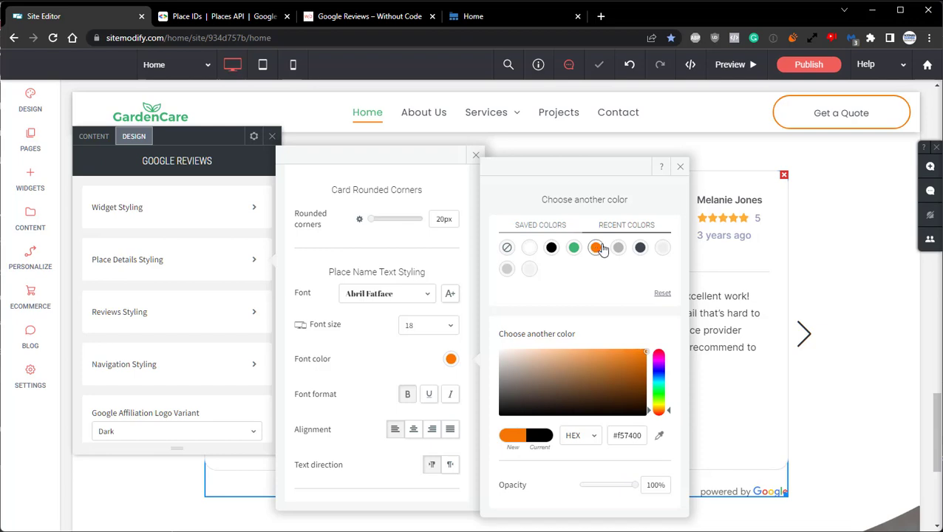
pyautogui.click(679, 170)
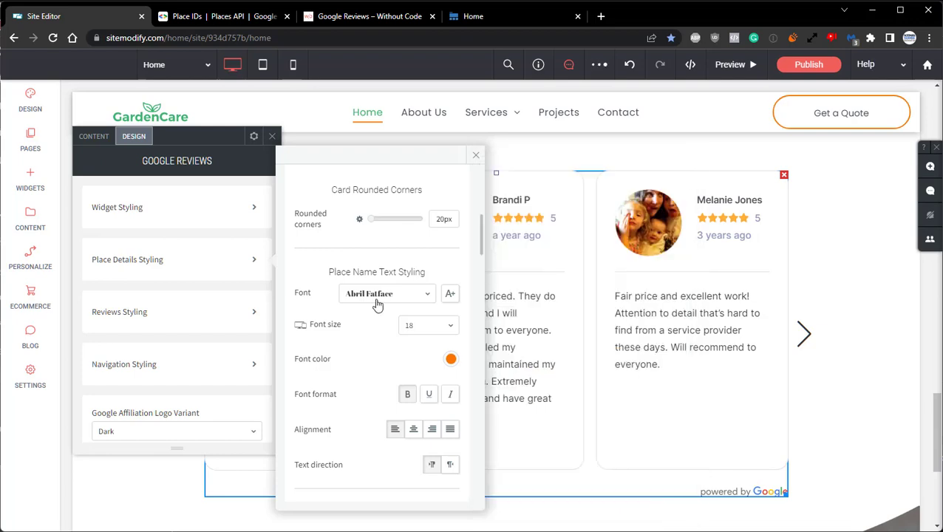
# Set the Write a Review button background to orange #f57400.
pyautogui.scroll(-1, 377, 303)
pyautogui.scroll(-7, 375, 304)
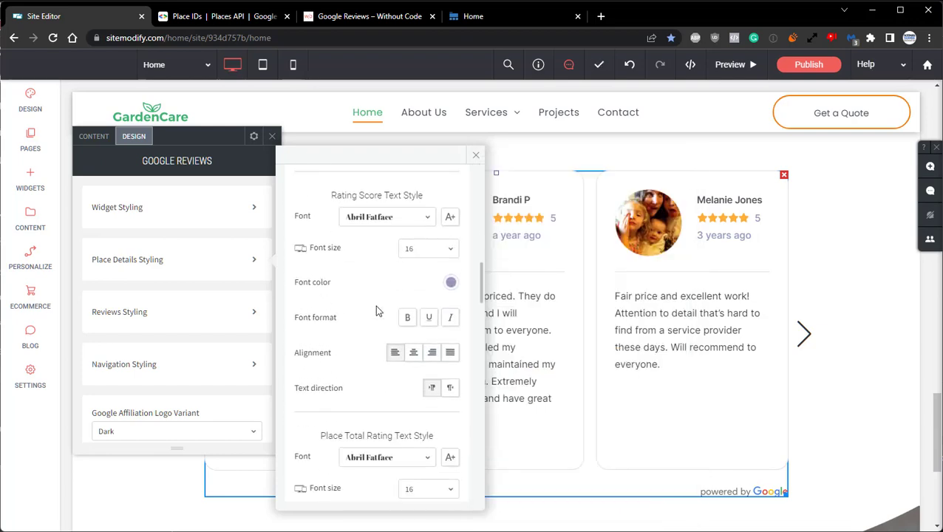
pyautogui.scroll(-5, 371, 268)
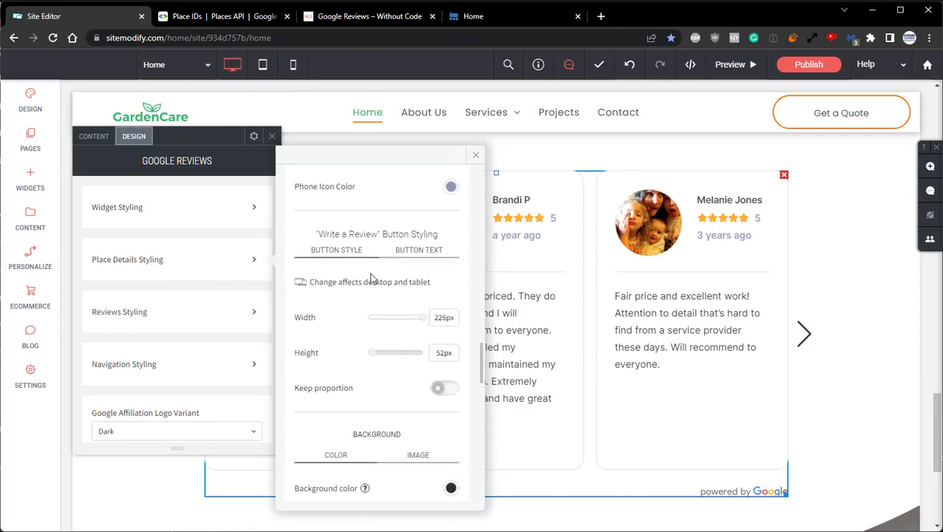
pyautogui.scroll(-3, 372, 275)
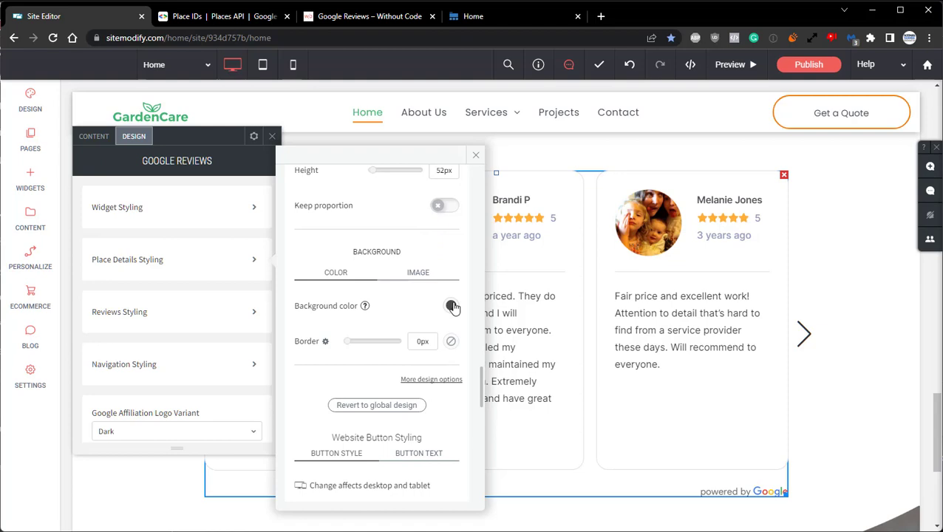
pyautogui.click(451, 307)
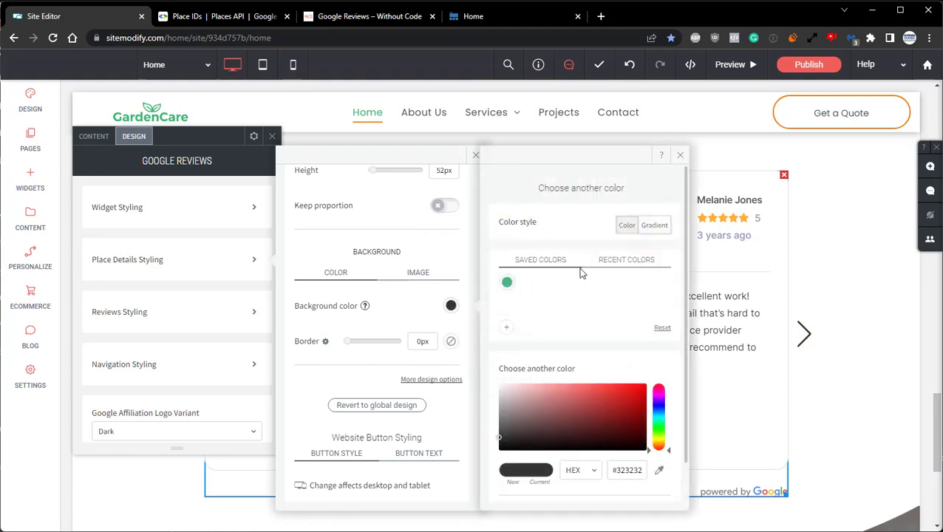
pyautogui.click(626, 260)
pyautogui.click(596, 283)
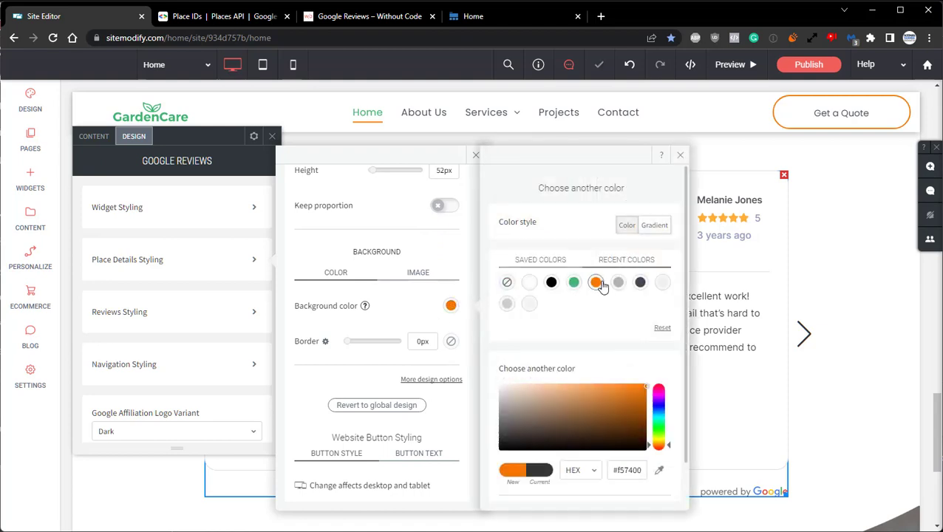
pyautogui.click(679, 155)
# Set the Show on Google Maps button background to orange #f57400.
pyautogui.scroll(-8, 383, 303)
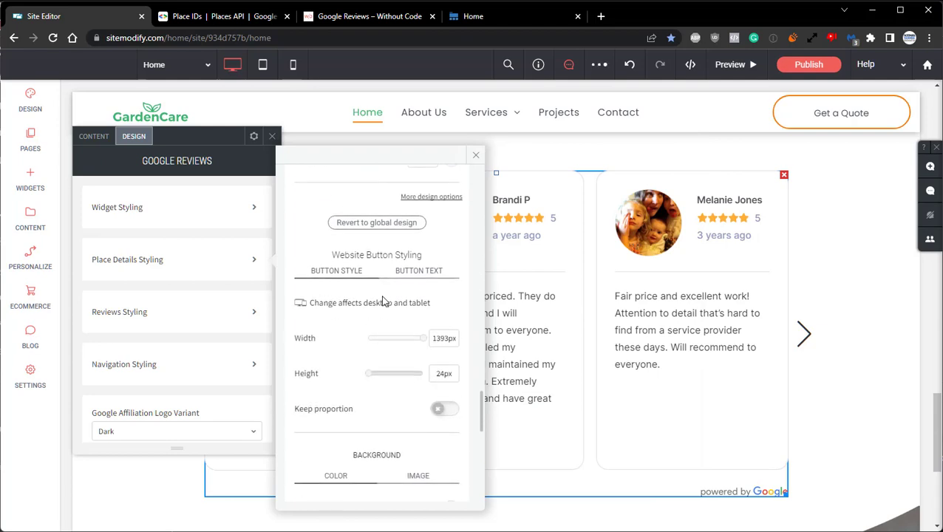
pyautogui.scroll(-2, 383, 303)
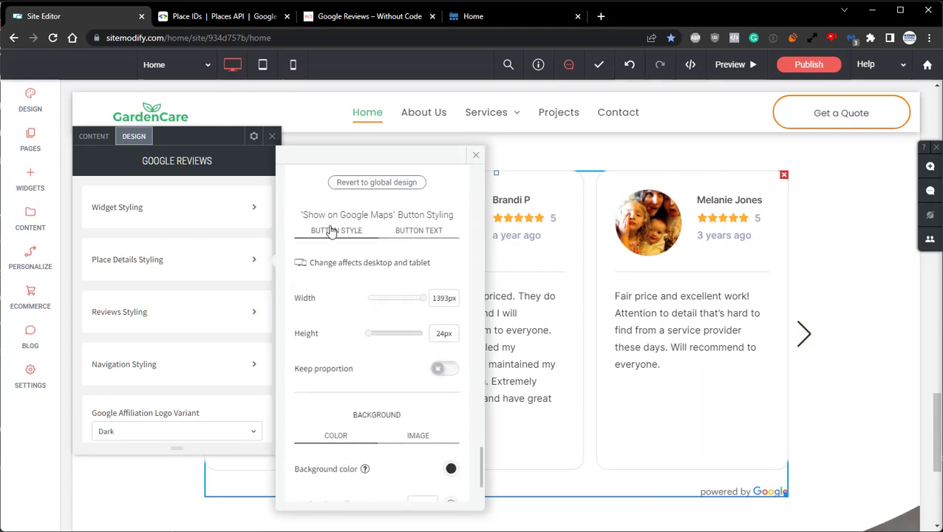
pyautogui.scroll(-2, 422, 251)
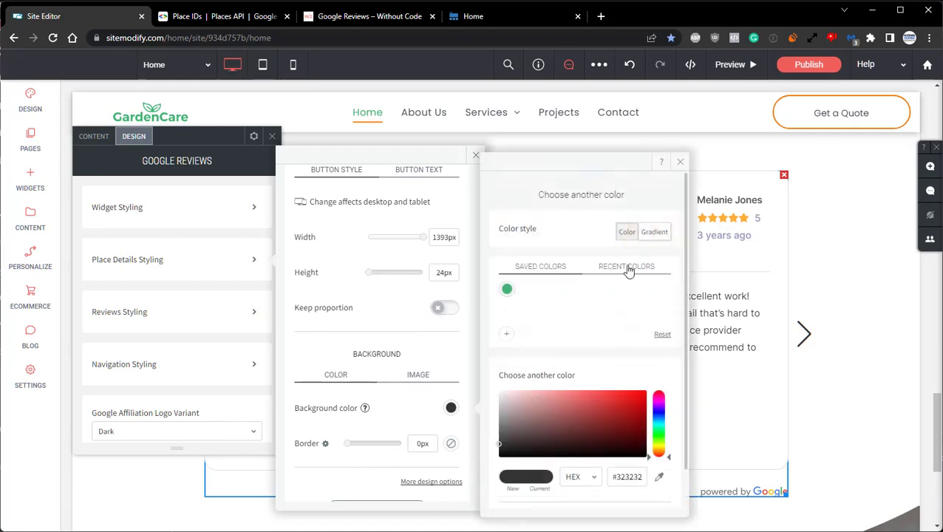
pyautogui.click(628, 272)
pyautogui.click(596, 295)
pyautogui.click(681, 162)
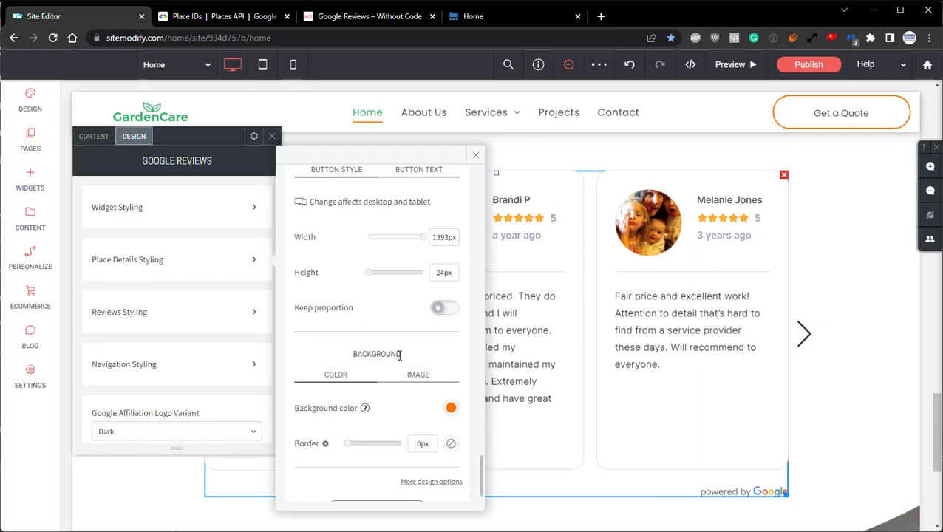
pyautogui.click(151, 317)
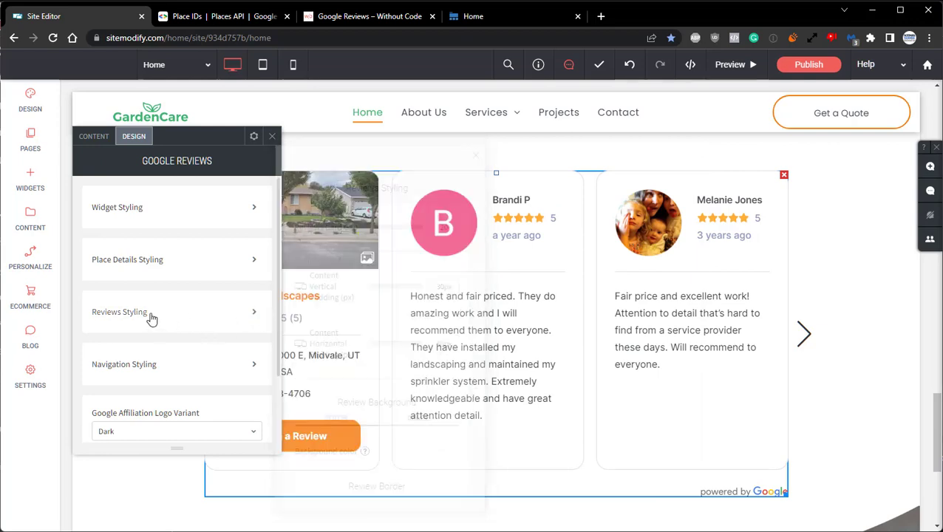
# In Reviews Styling, set the Author Name font color to orange.
pyautogui.scroll(-5, 394, 262)
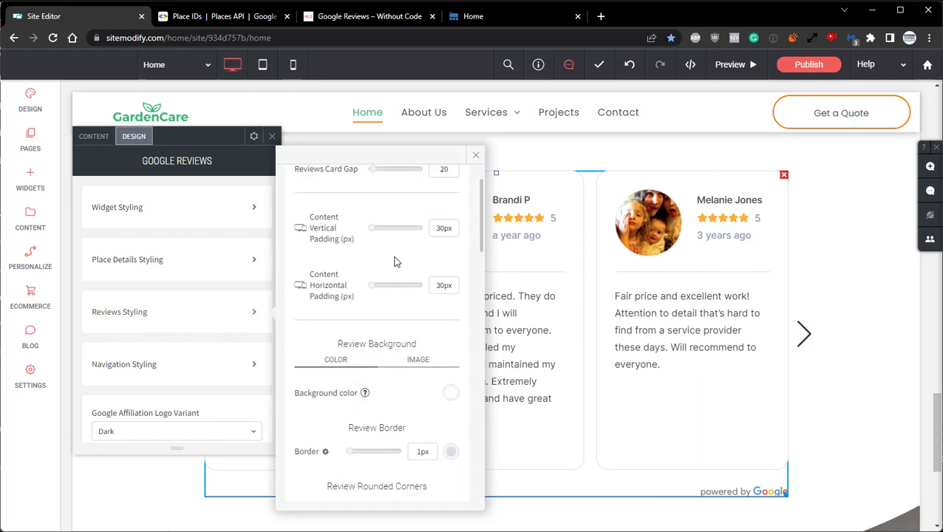
pyautogui.scroll(-6, 394, 266)
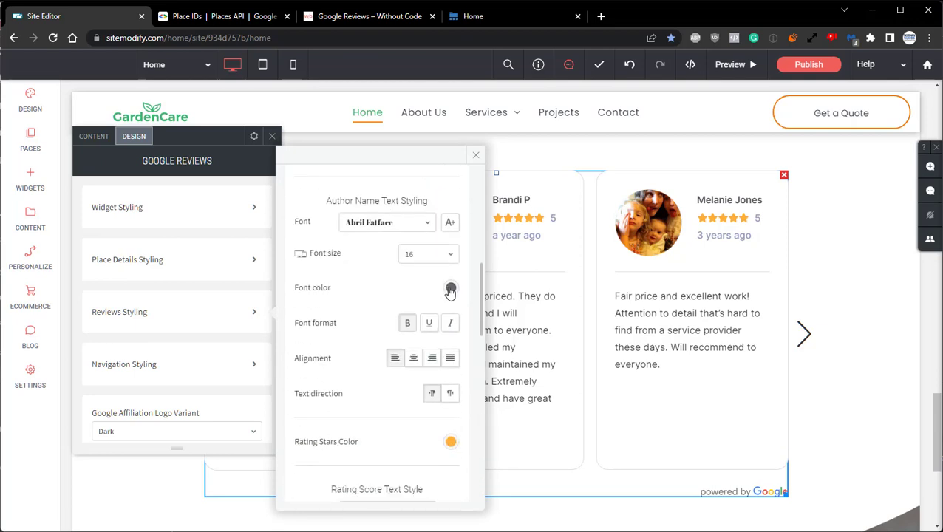
pyautogui.click(448, 287)
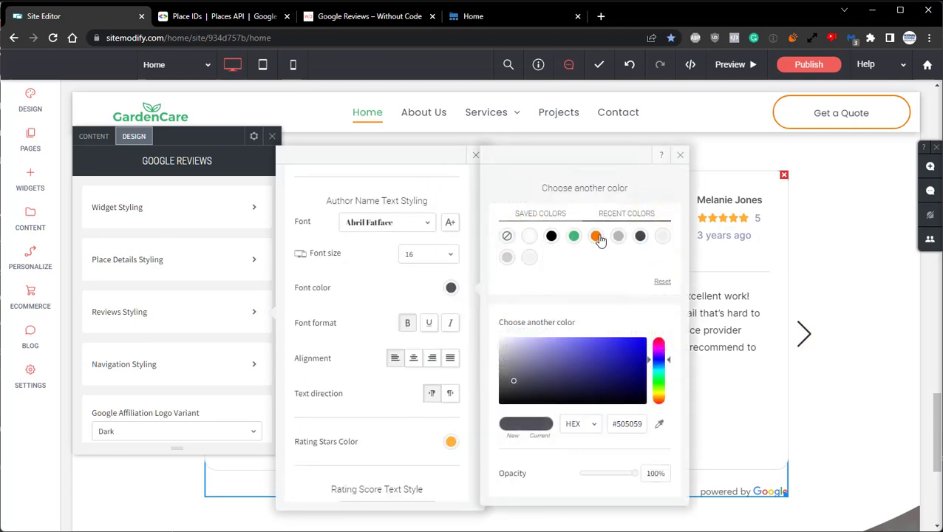
pyautogui.click(596, 236)
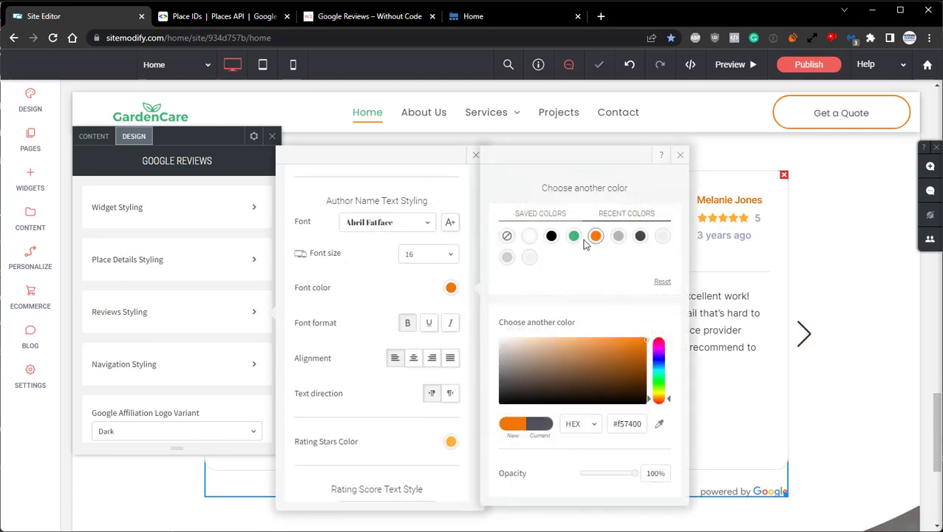
pyautogui.click(681, 157)
# Set the Navigation Arrows Color to orange #f57400 and close the Google Reviews settings.
pyautogui.click(156, 372)
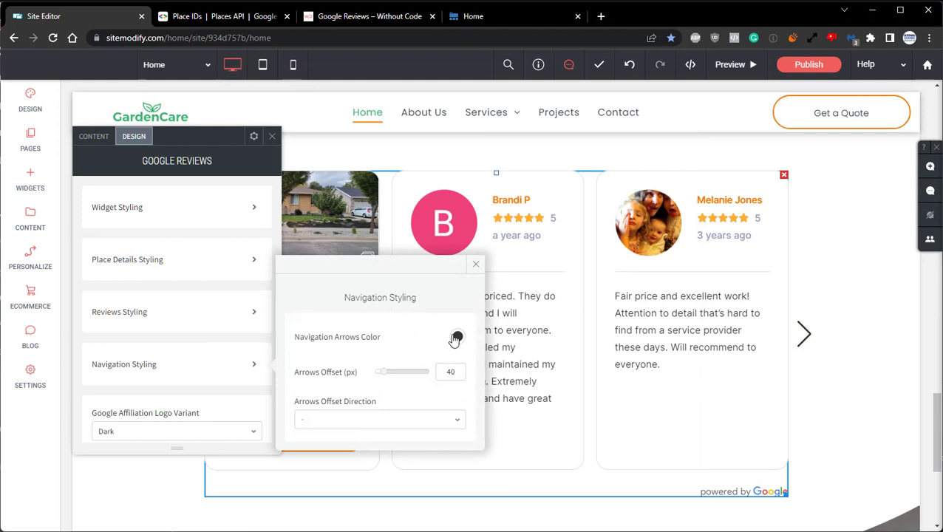
pyautogui.click(458, 337)
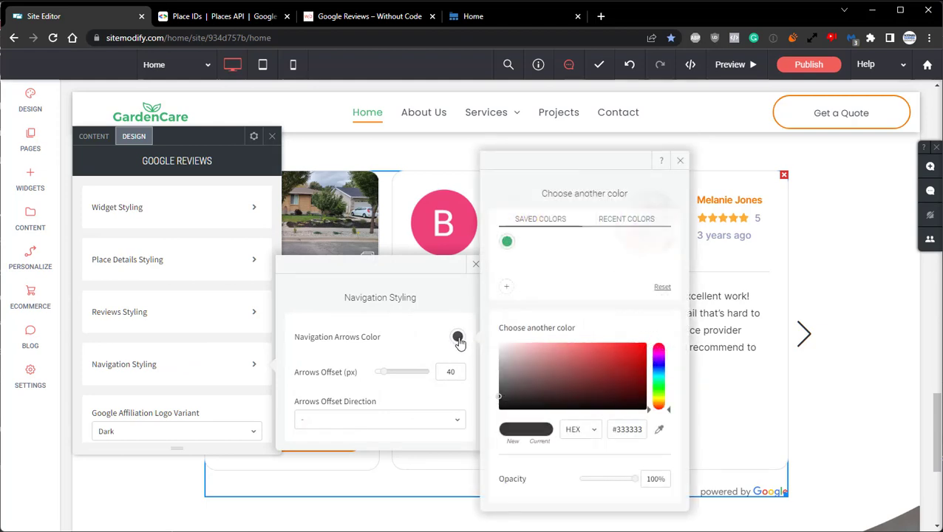
pyautogui.click(606, 220)
pyautogui.click(596, 241)
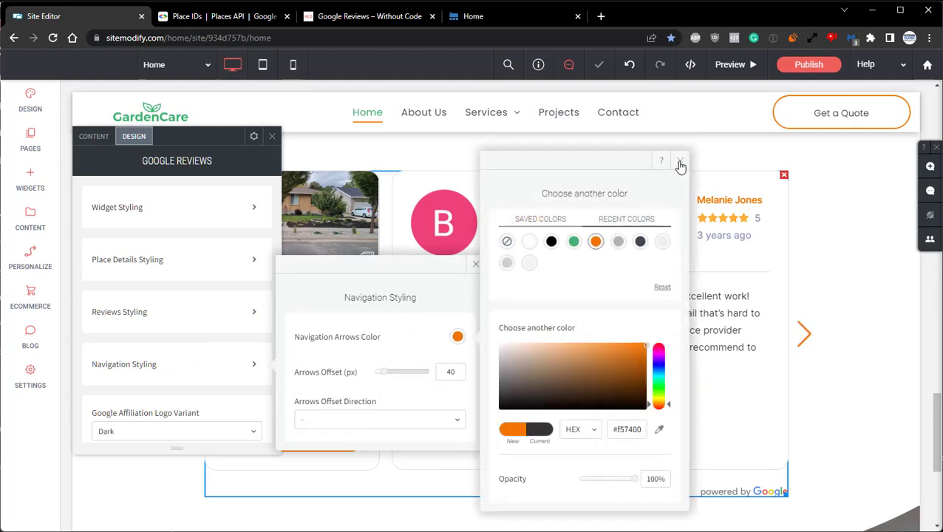
pyautogui.click(680, 161)
pyautogui.click(472, 261)
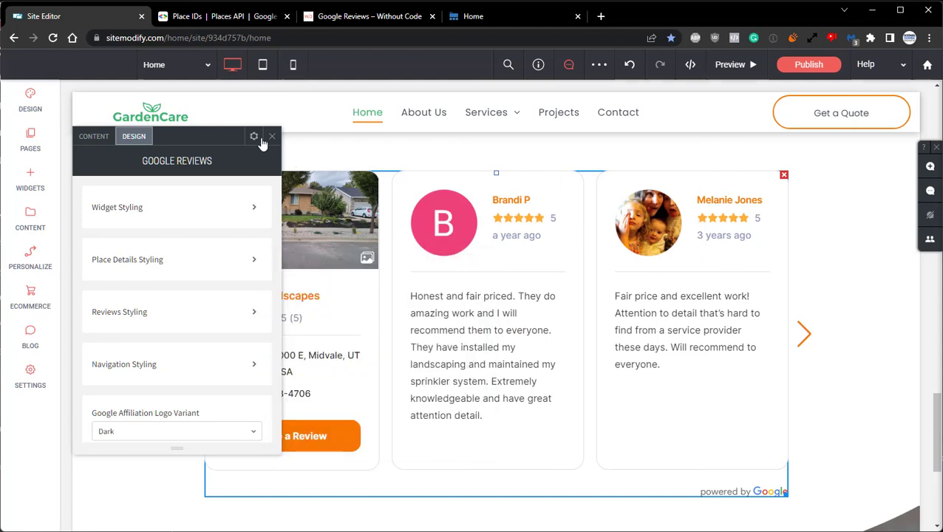
pyautogui.click(271, 137)
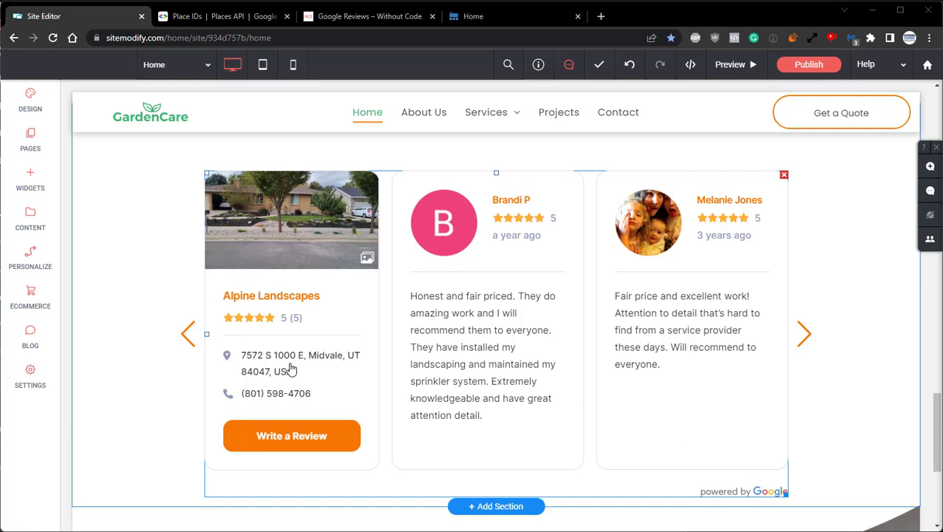
# In Place Details, switch on the Show on Google Maps button, then close the settings.
pyautogui.click(558, 307)
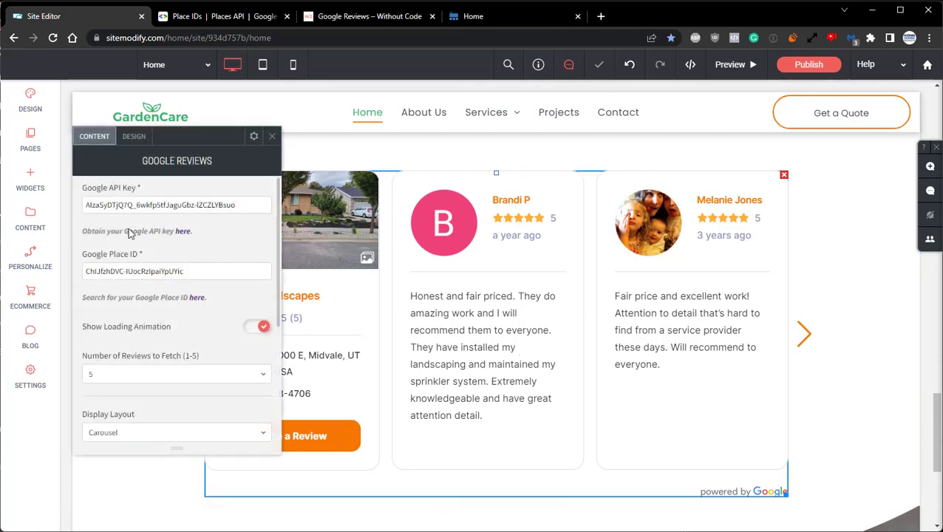
pyautogui.scroll(-3, 117, 197)
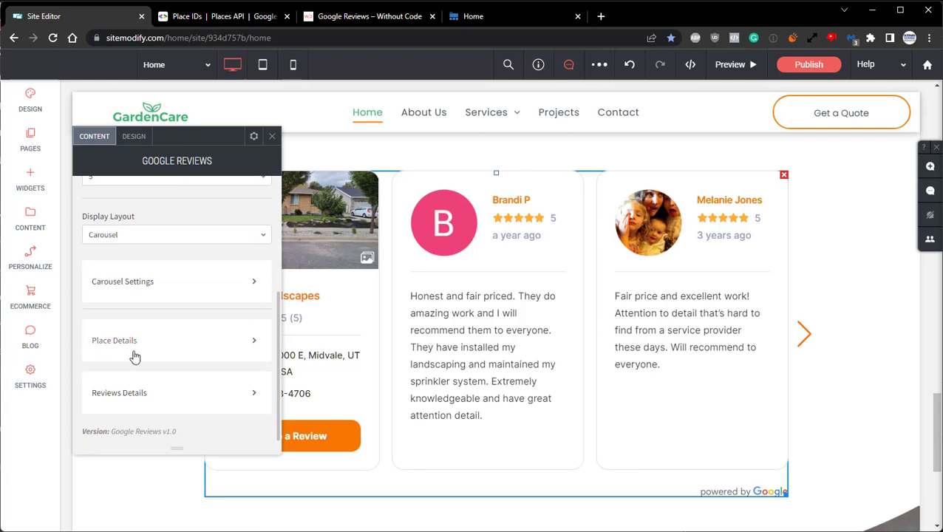
pyautogui.click(137, 351)
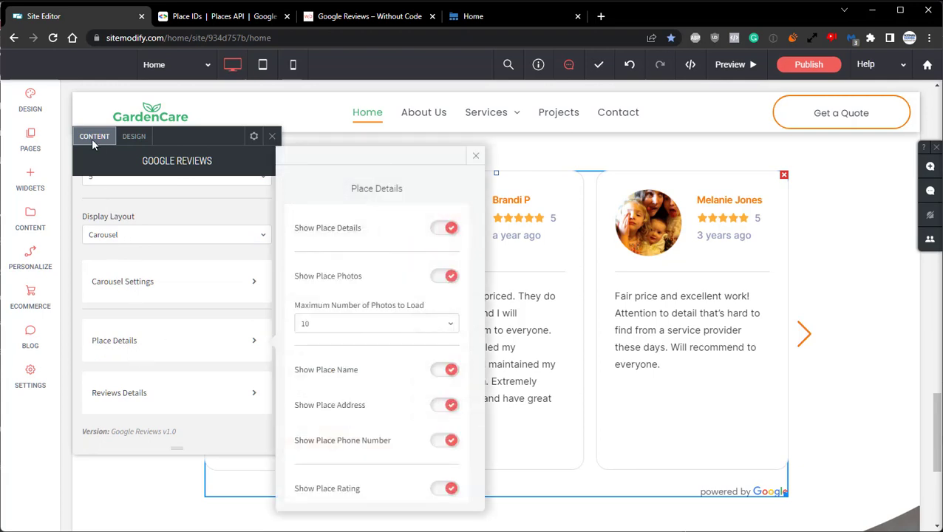
pyautogui.scroll(-8, 401, 278)
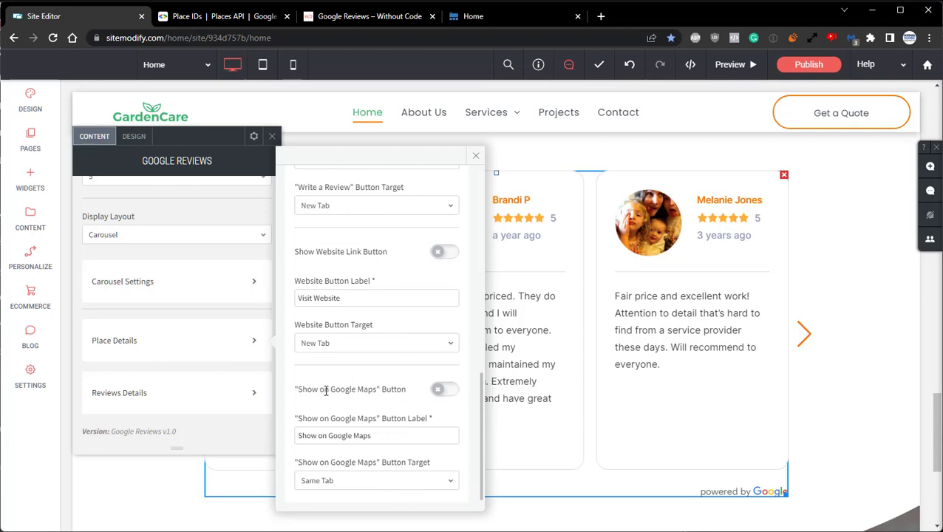
pyautogui.click(442, 390)
pyautogui.click(476, 155)
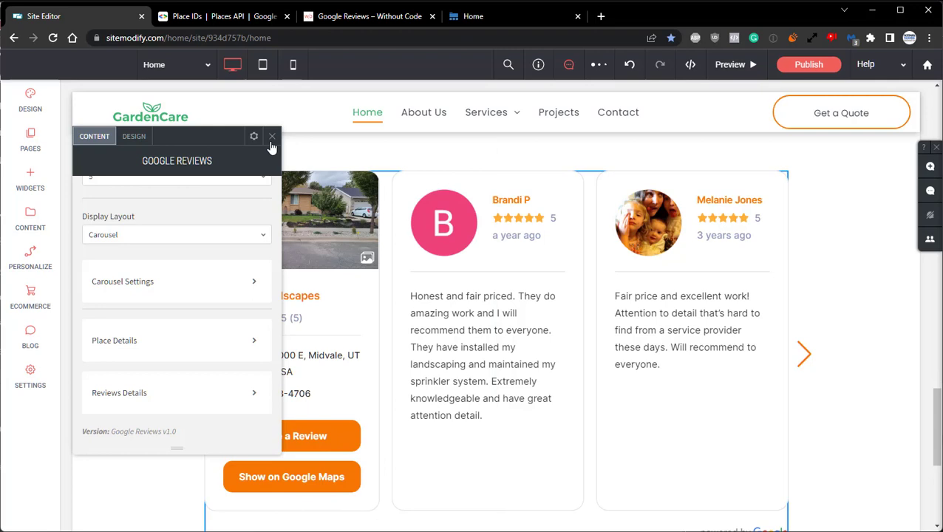
pyautogui.click(273, 138)
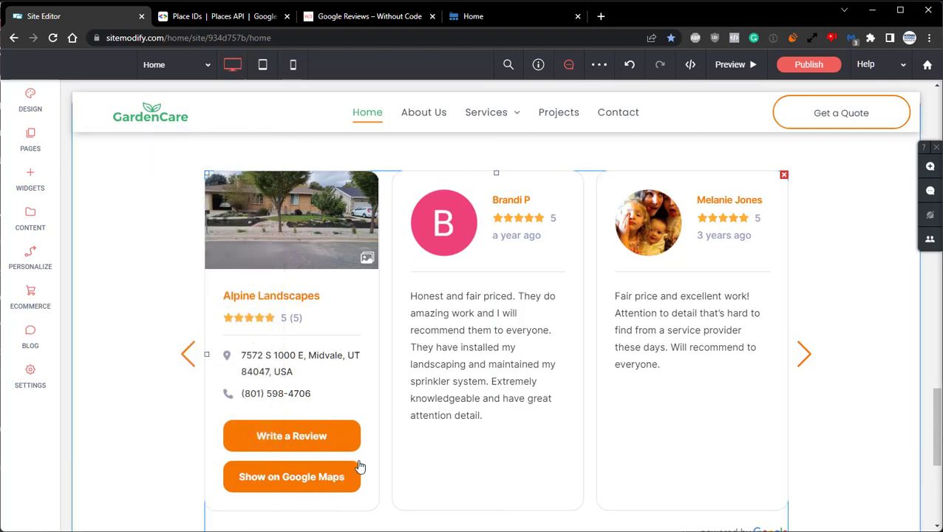
# Open the unpublished Preview Link in a new tab at Desktop width.
pyautogui.click(539, 67)
pyautogui.click(206, 136)
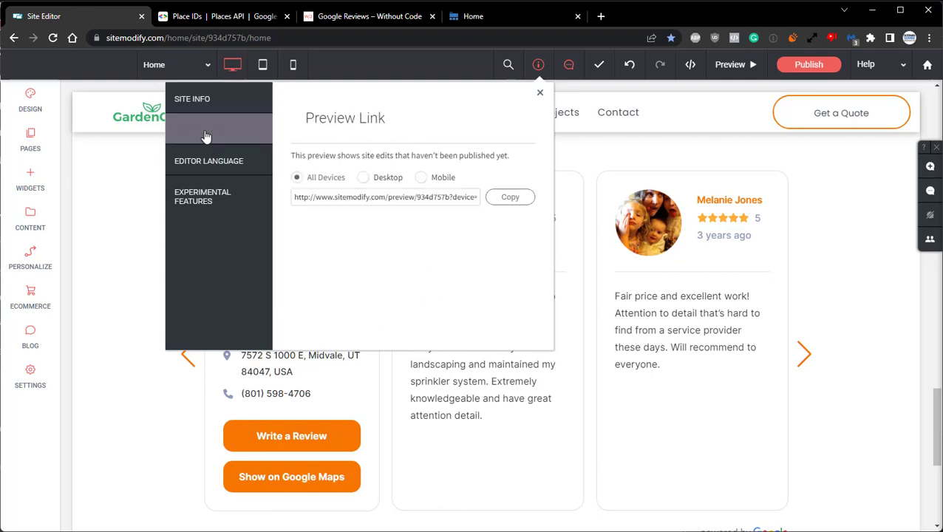
pyautogui.click(346, 196)
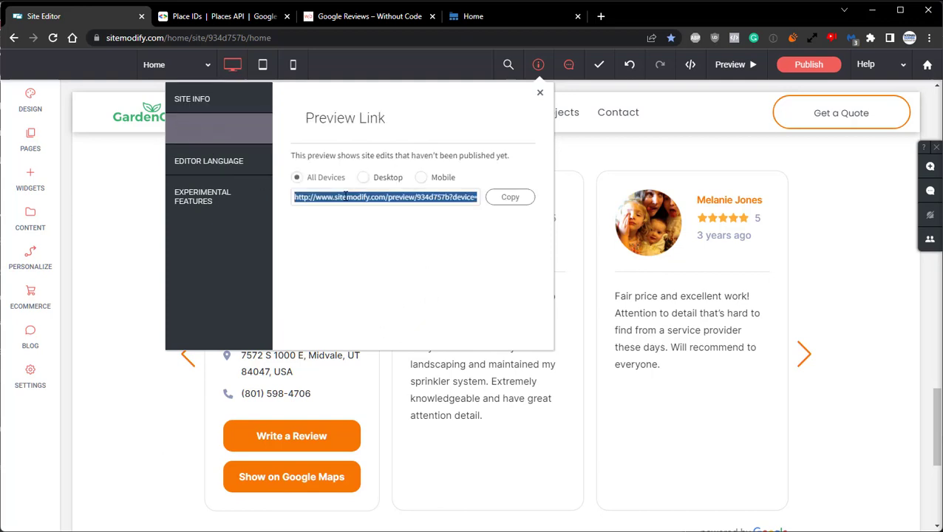
pyautogui.rightClick(345, 196)
pyautogui.click(413, 306)
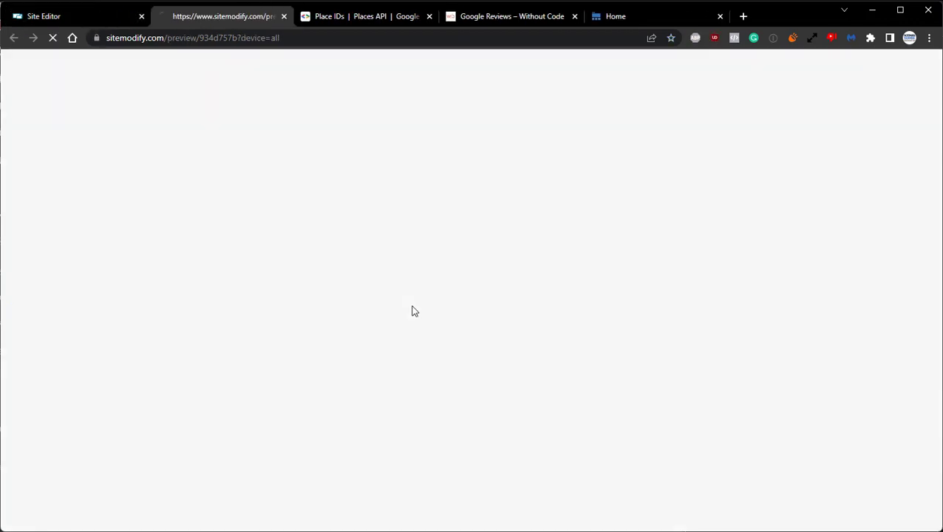
pyautogui.click(436, 67)
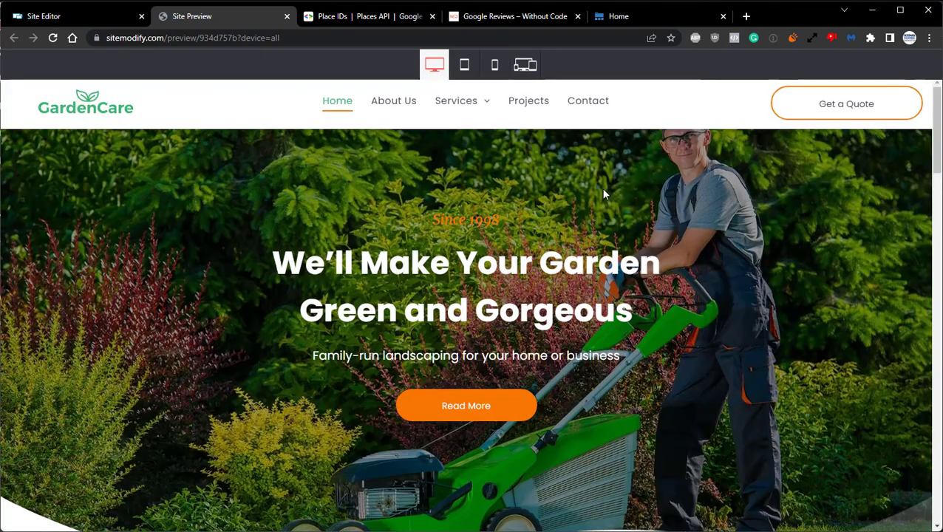
# Scroll to the reviews and browse the carousel and the enlarged business photos.
pyautogui.scroll(-10, 670, 199)
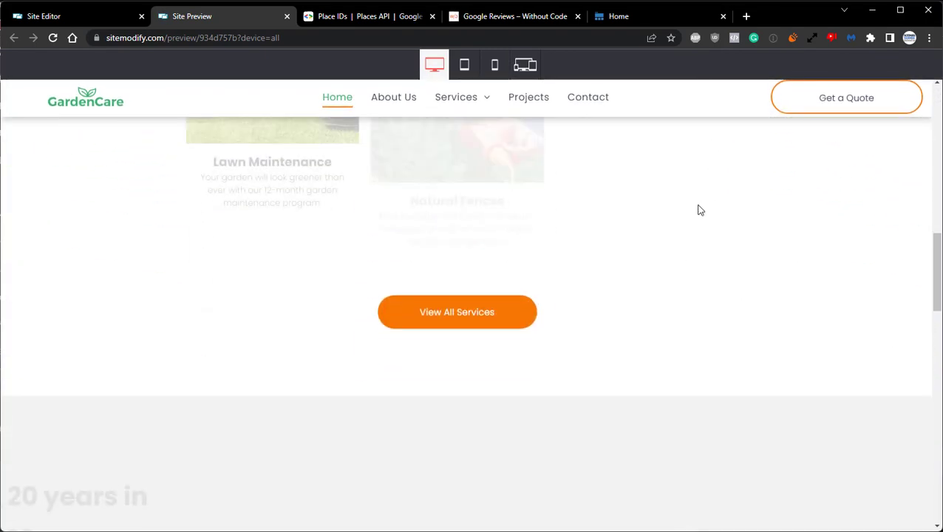
pyautogui.scroll(-10, 705, 214)
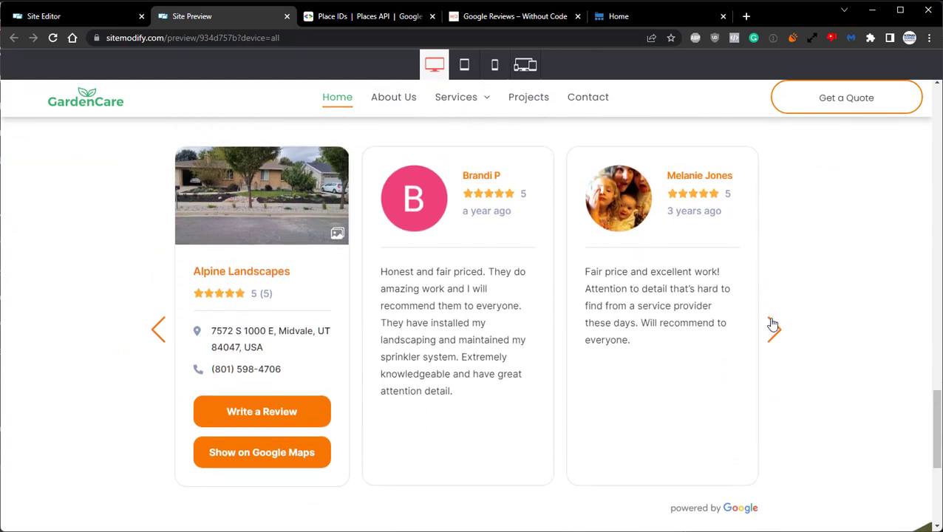
pyautogui.click(773, 326)
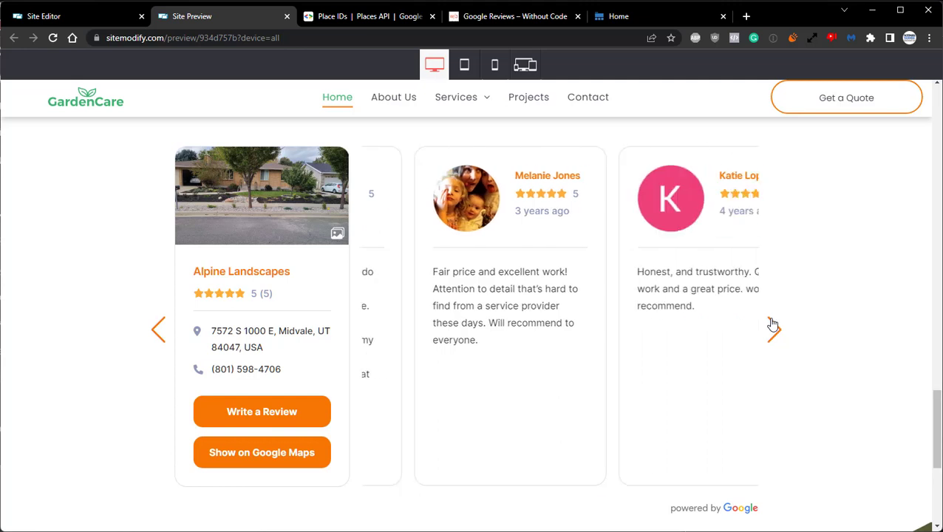
pyautogui.click(773, 325)
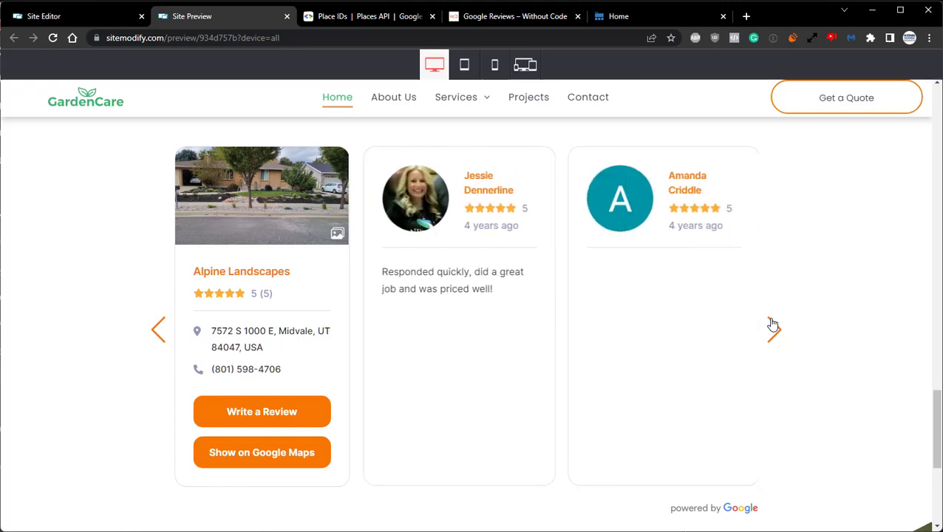
pyautogui.click(773, 325)
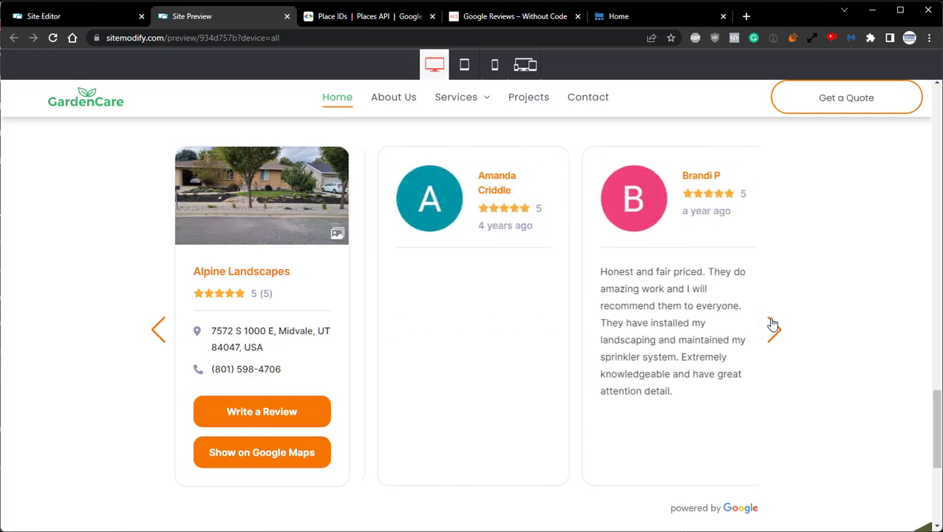
pyautogui.click(276, 212)
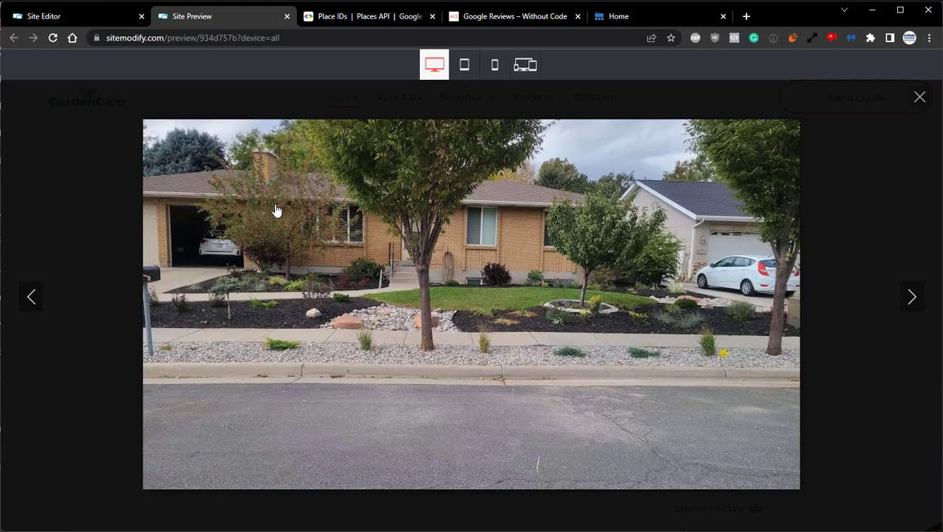
pyautogui.click(912, 296)
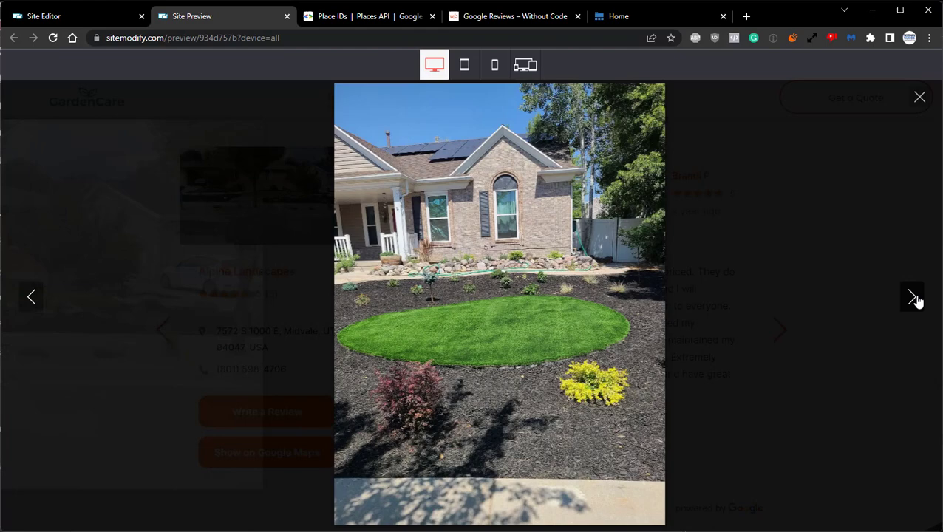
pyautogui.click(914, 297)
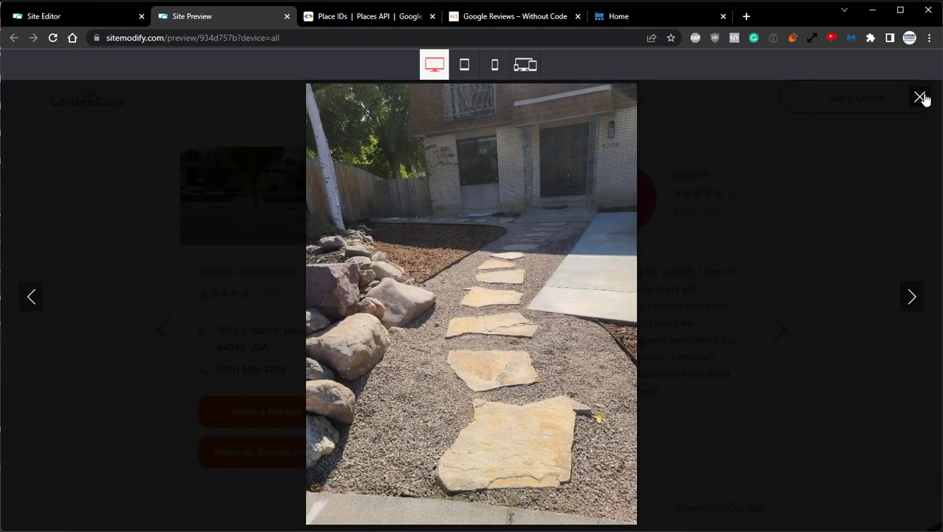
pyautogui.click(920, 97)
pyautogui.click(772, 324)
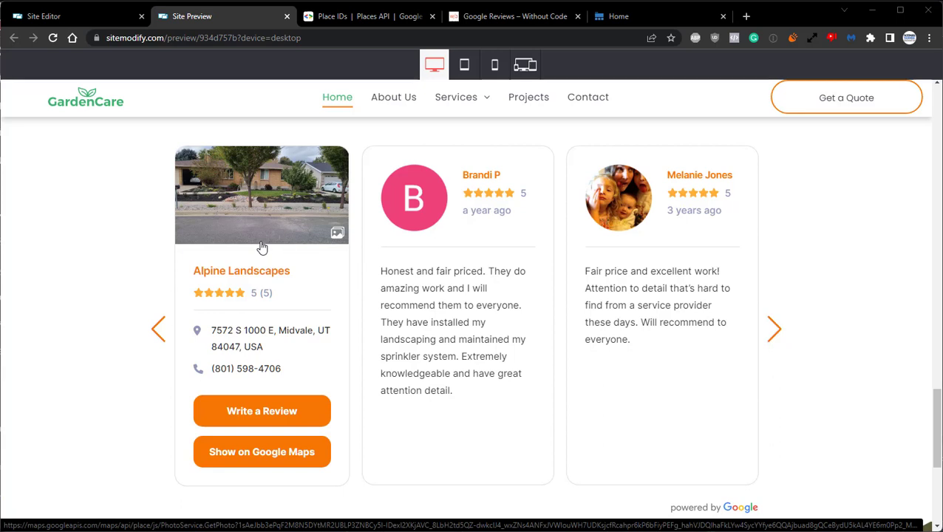
# In the Site Editor, turn off Show Place Details in Google Reviews, then close the settings.
pyautogui.click(93, 22)
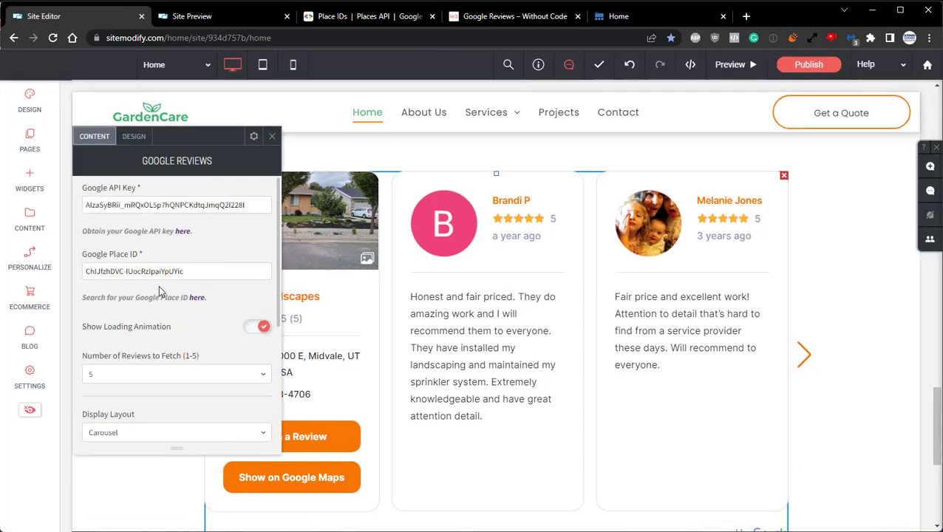
pyautogui.scroll(-3, 155, 303)
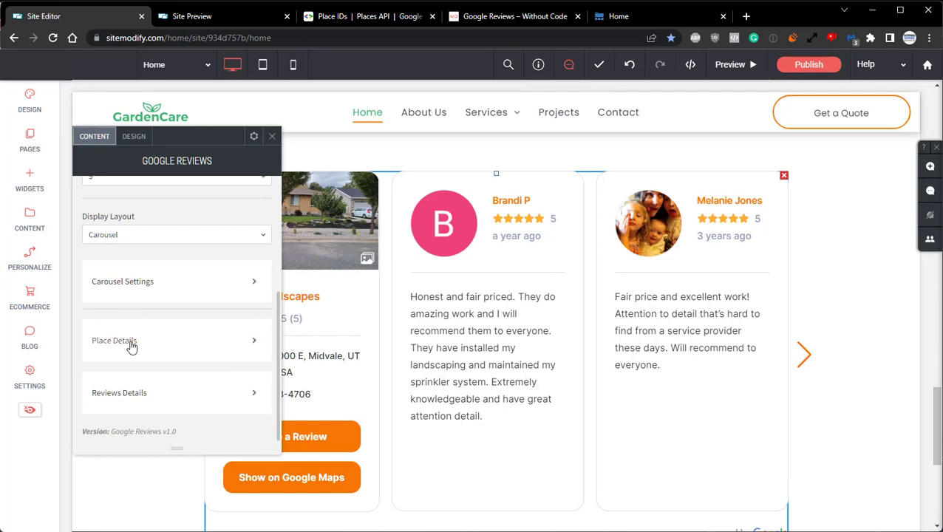
pyautogui.click(131, 347)
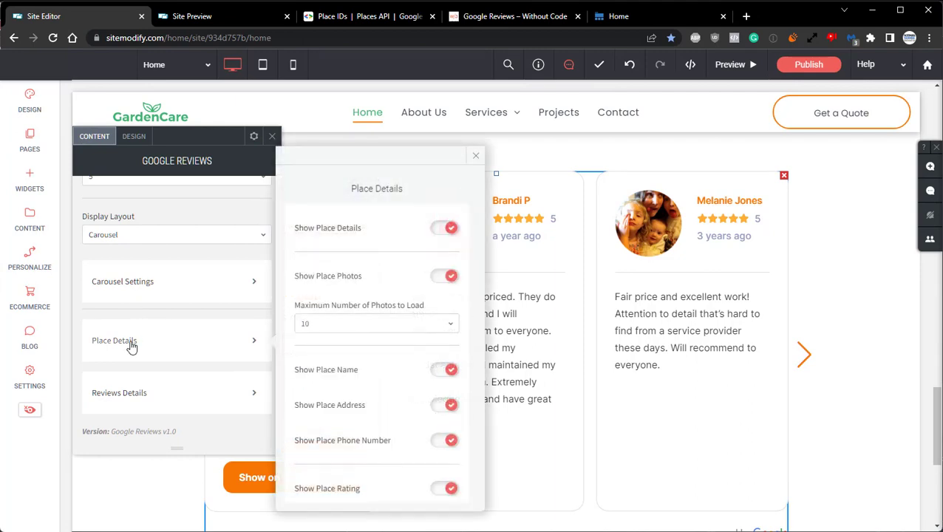
pyautogui.click(447, 230)
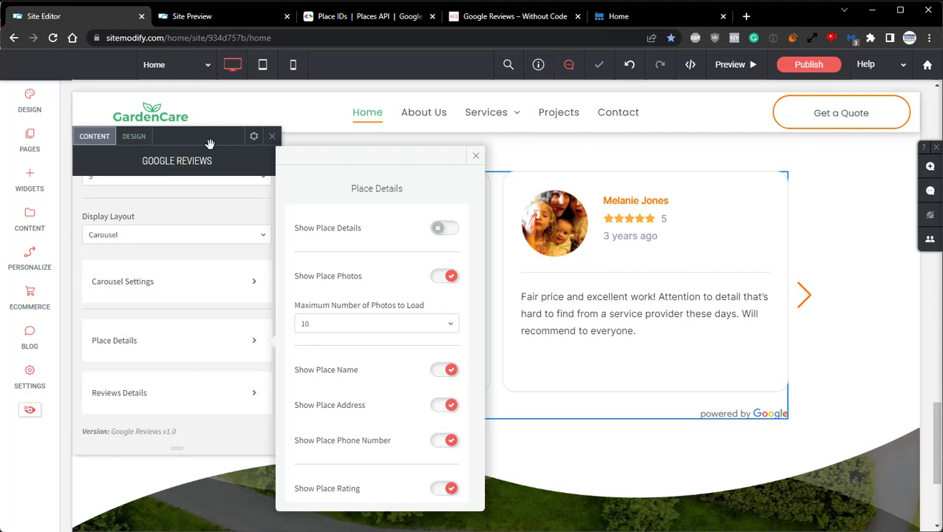
pyautogui.click(272, 136)
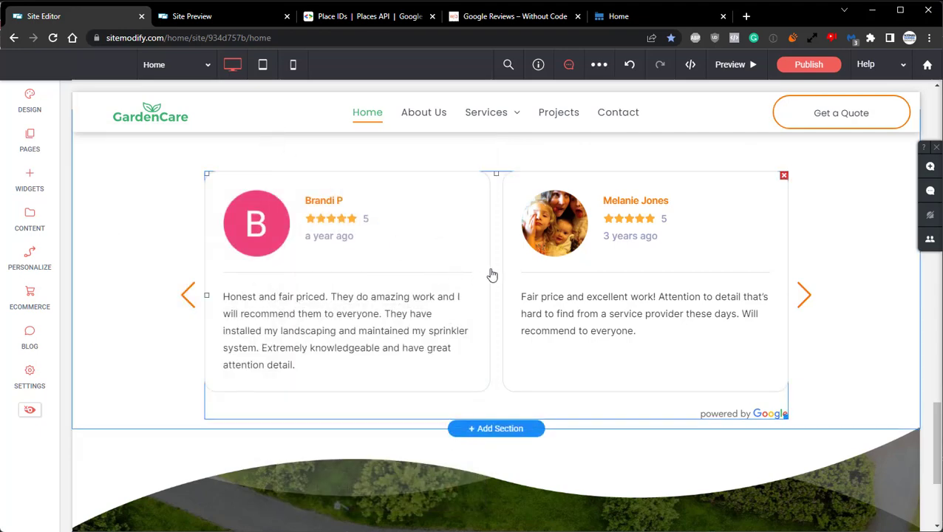